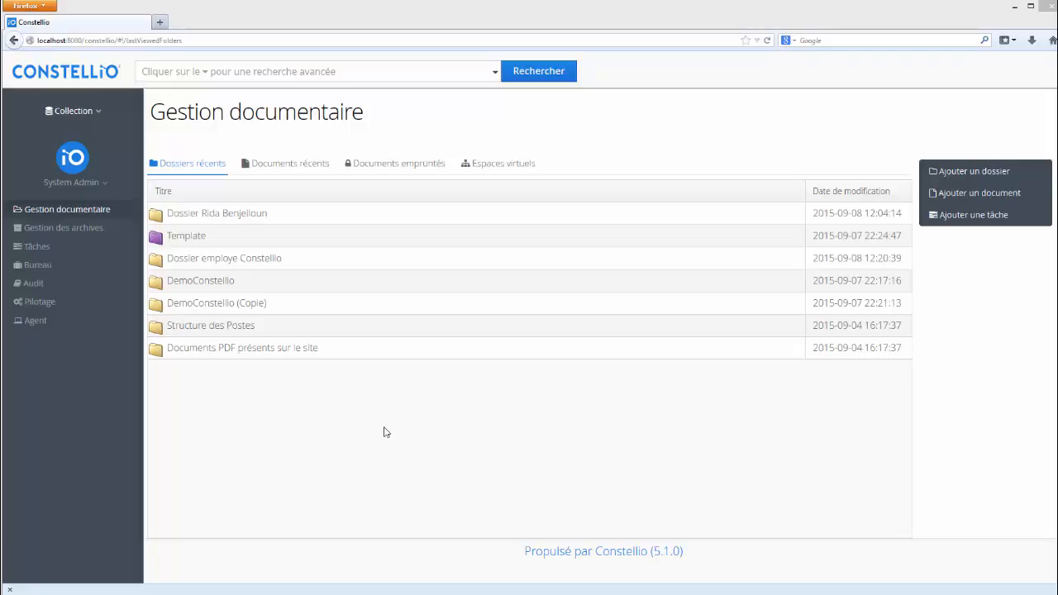
# - Open Pilotage's collection security page showing no groups and 7 users
pyautogui.click(272, 257)
pyautogui.click(43, 304)
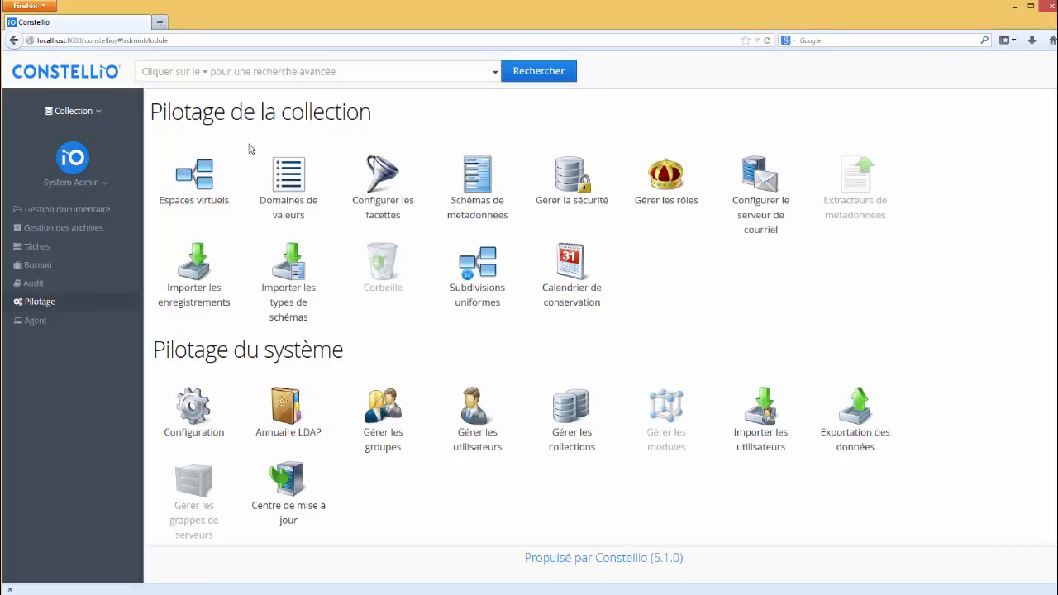
pyautogui.click(576, 183)
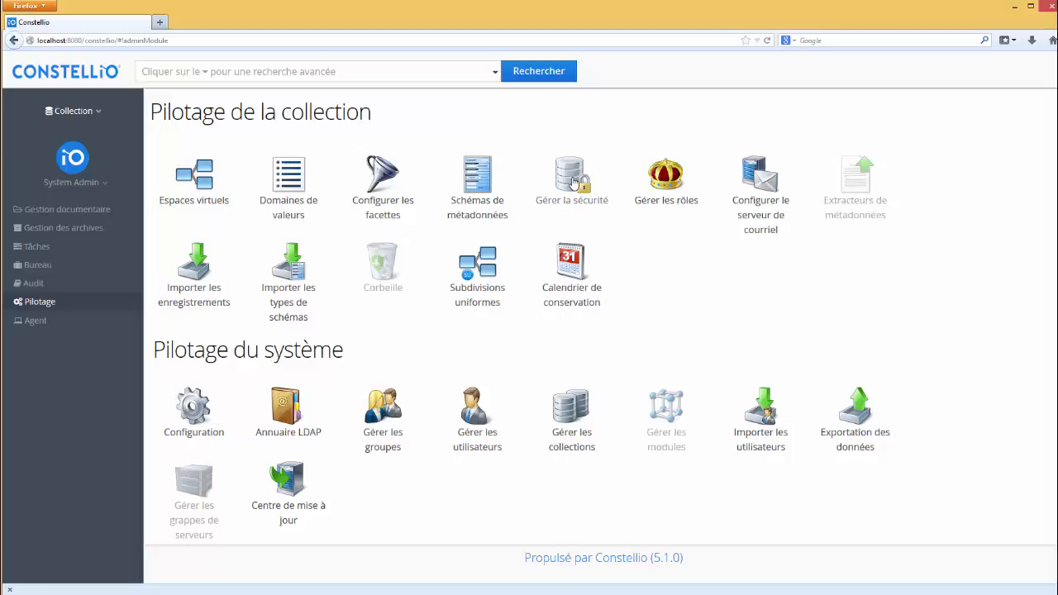
pyautogui.scroll(-1, 718, 444)
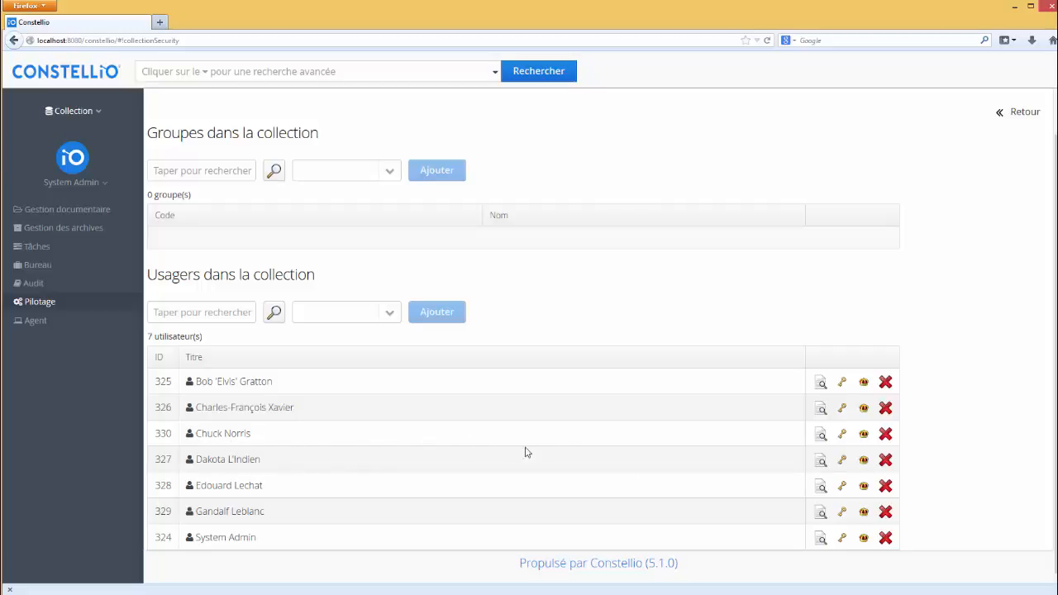
# - Grant the user the Gestionnaire role on the collection, then go to Gestion des archives
pyautogui.click(863, 435)
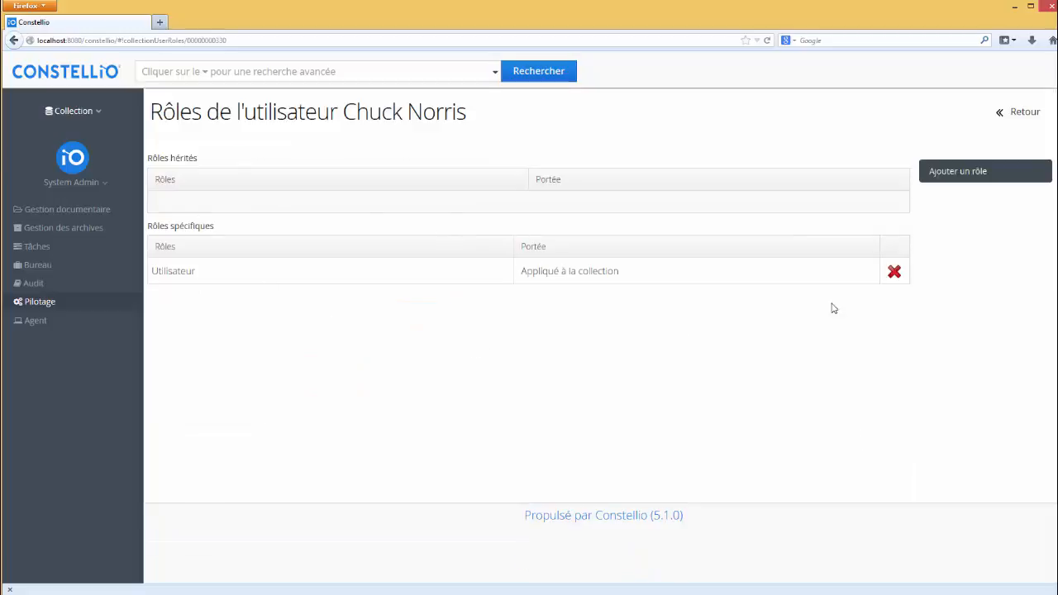
pyautogui.click(965, 178)
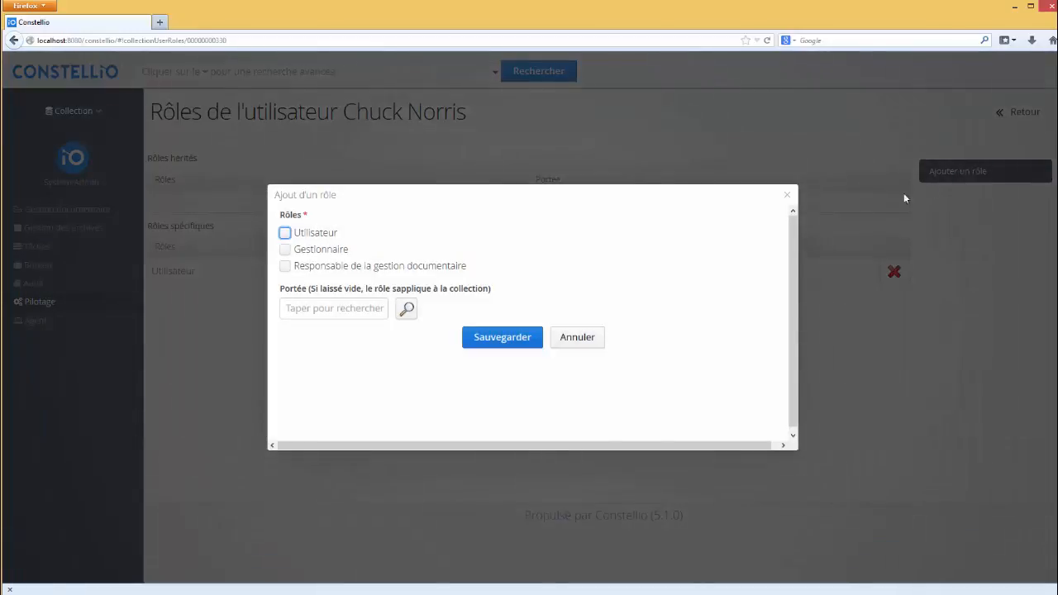
pyautogui.click(285, 250)
pyautogui.click(498, 342)
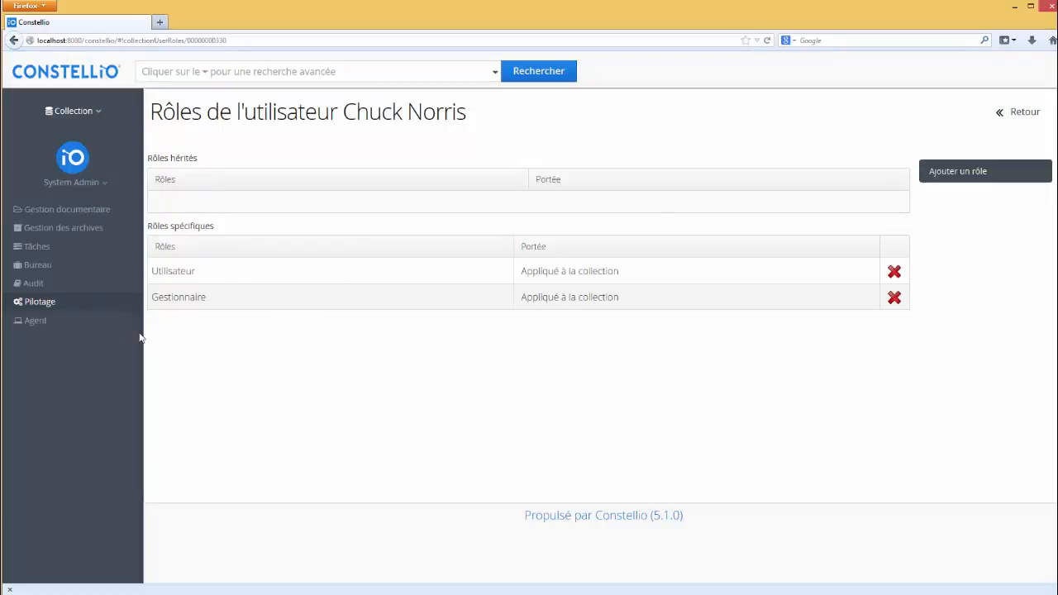
pyautogui.click(86, 234)
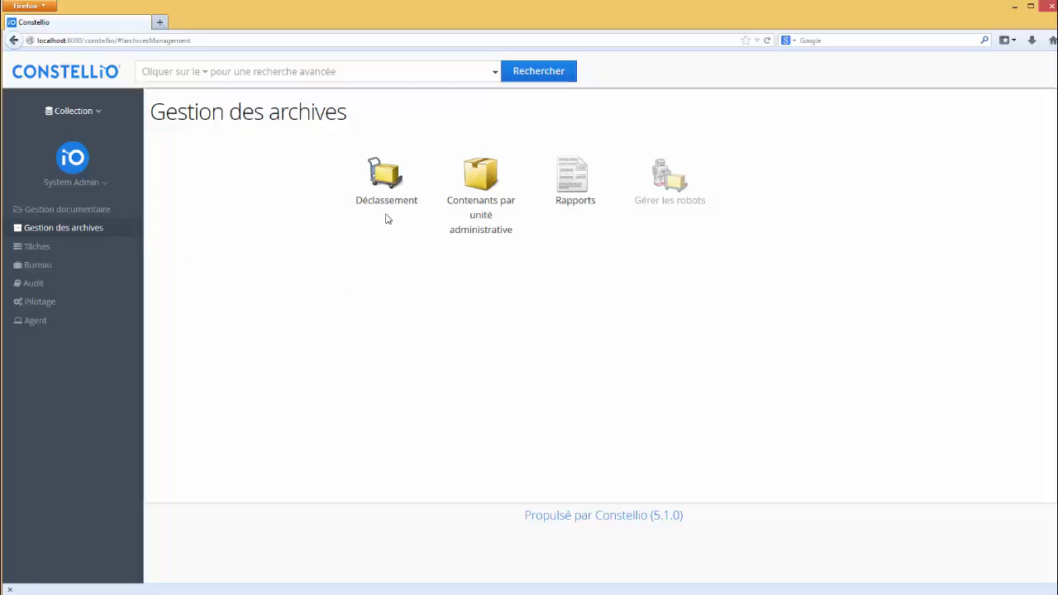
# - Open Déclassement's 'Liste des dossiers actifs à transférer au semi-actif' search form
pyautogui.click(385, 176)
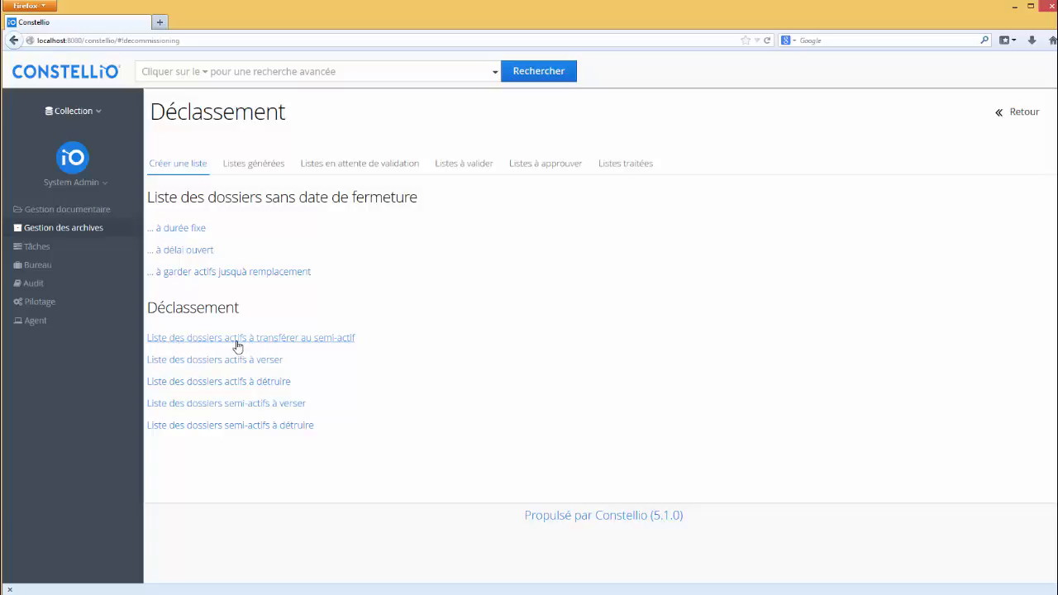
pyautogui.click(317, 346)
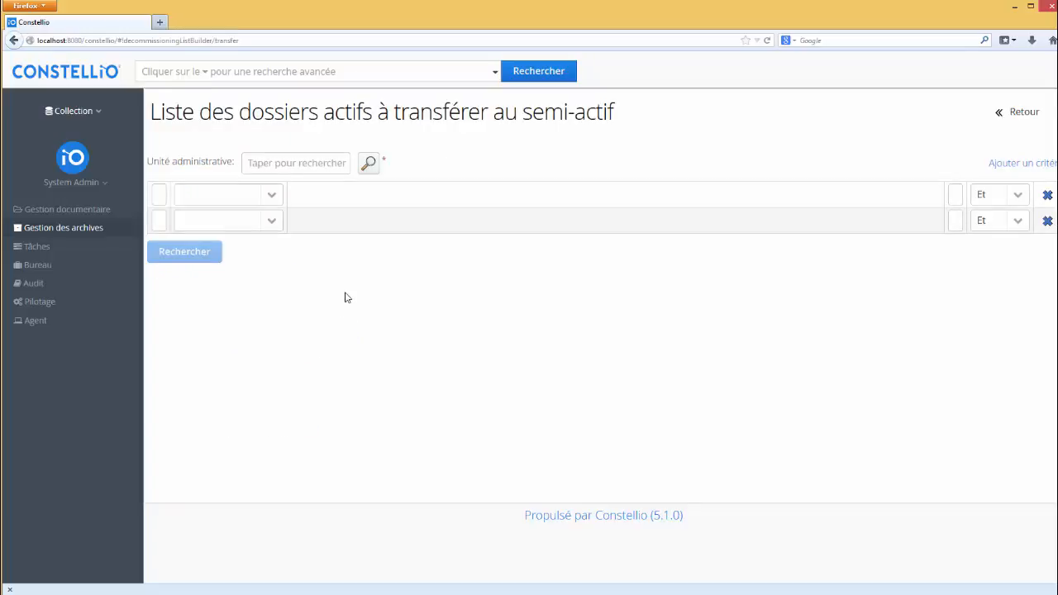
# - Search active folders for administrative unit Ressources humaines > A - Salle A
pyautogui.click(371, 165)
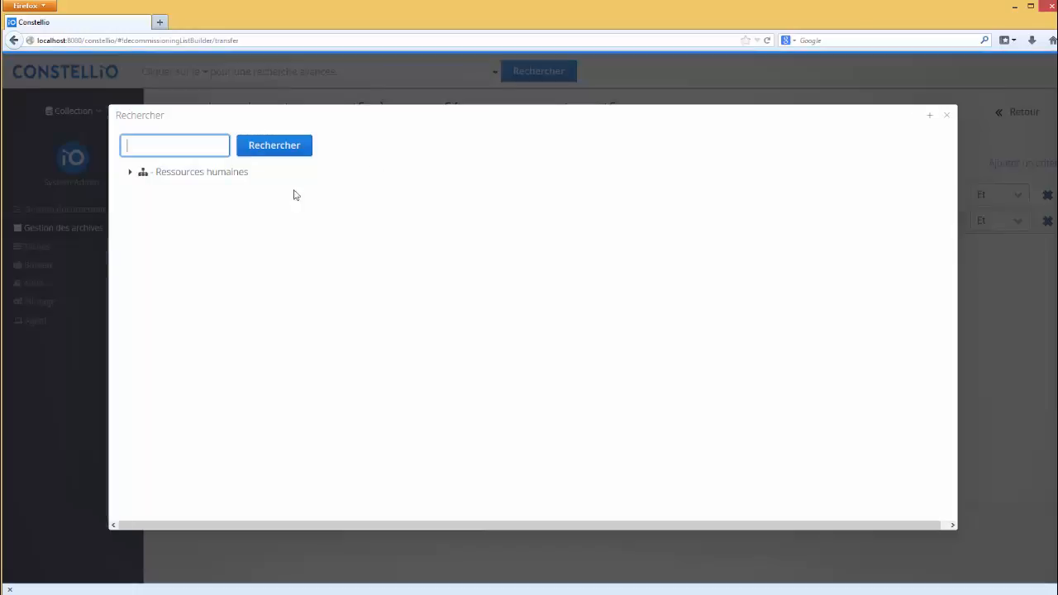
pyautogui.click(130, 174)
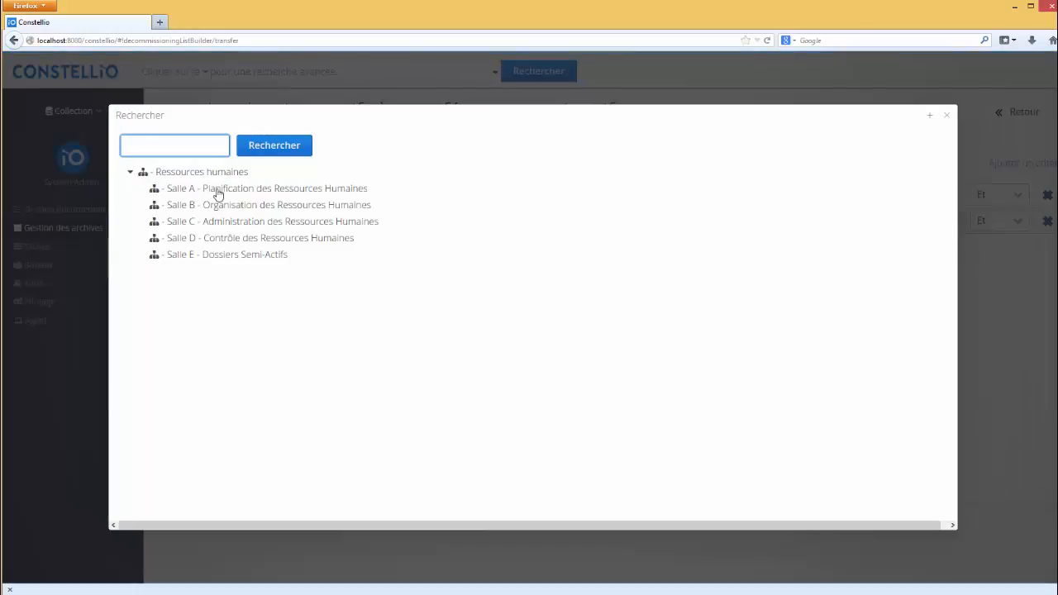
pyautogui.click(215, 188)
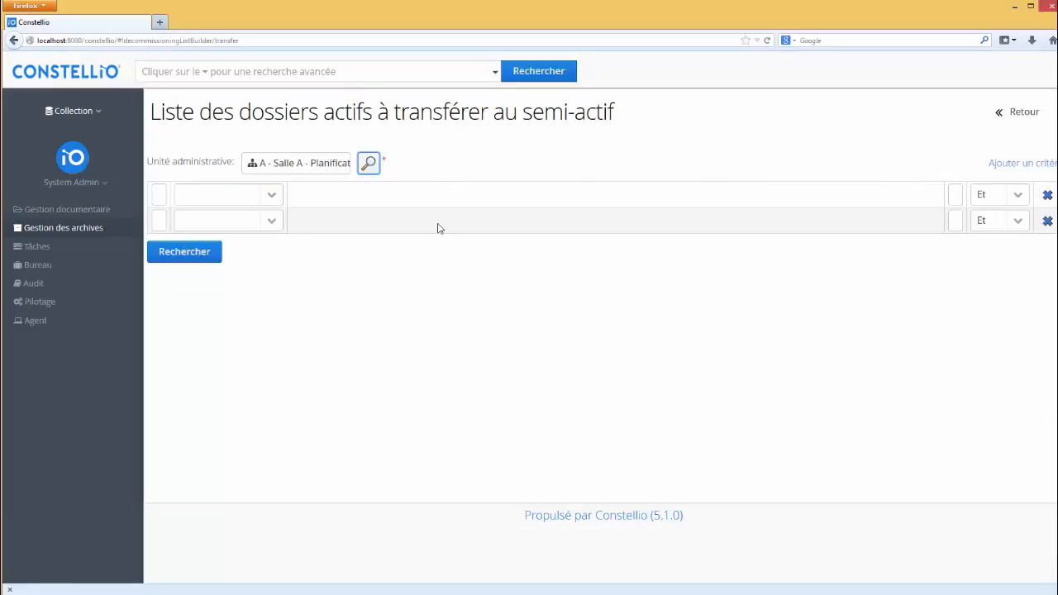
pyautogui.click(203, 256)
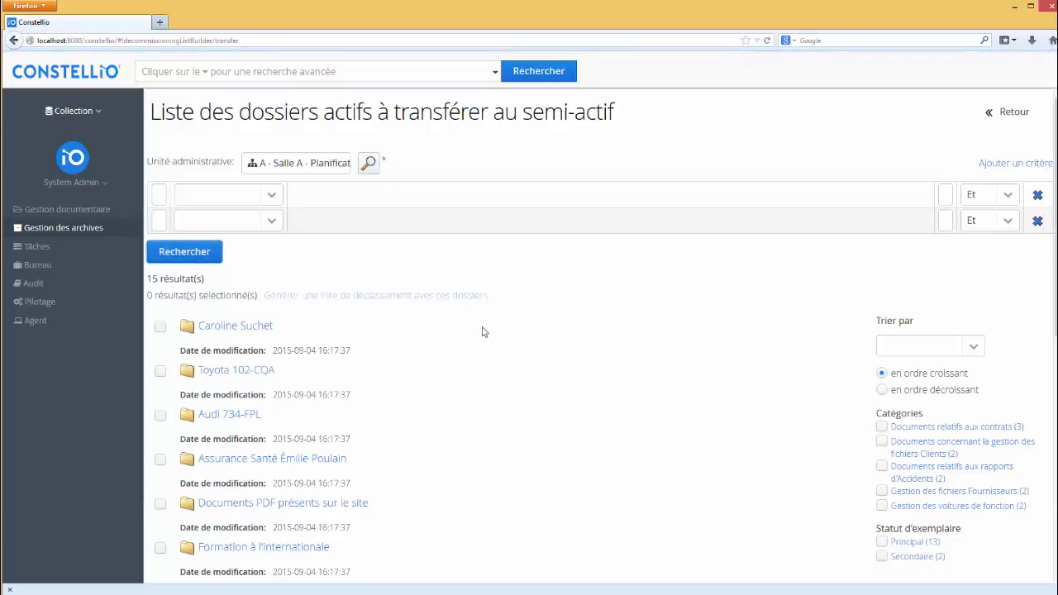
# - Select five folders, including Toyota 102-CQA and Audi 734-FPL, and generate a decommissioning list
pyautogui.click(272, 200)
pyautogui.click(273, 198)
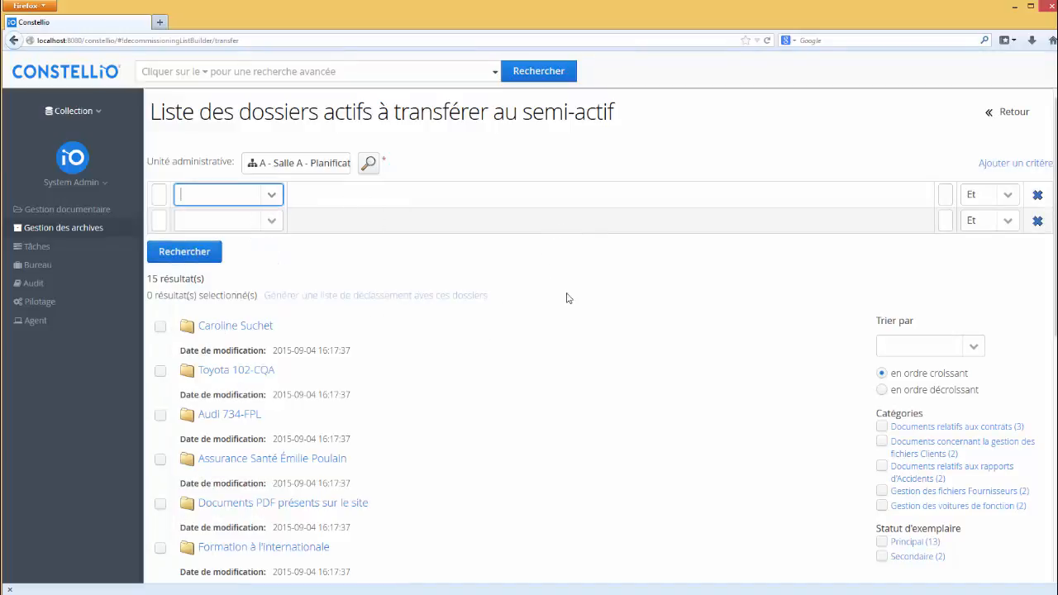
pyautogui.scroll(-3, 567, 298)
pyautogui.scroll(3, 355, 322)
pyautogui.click(160, 327)
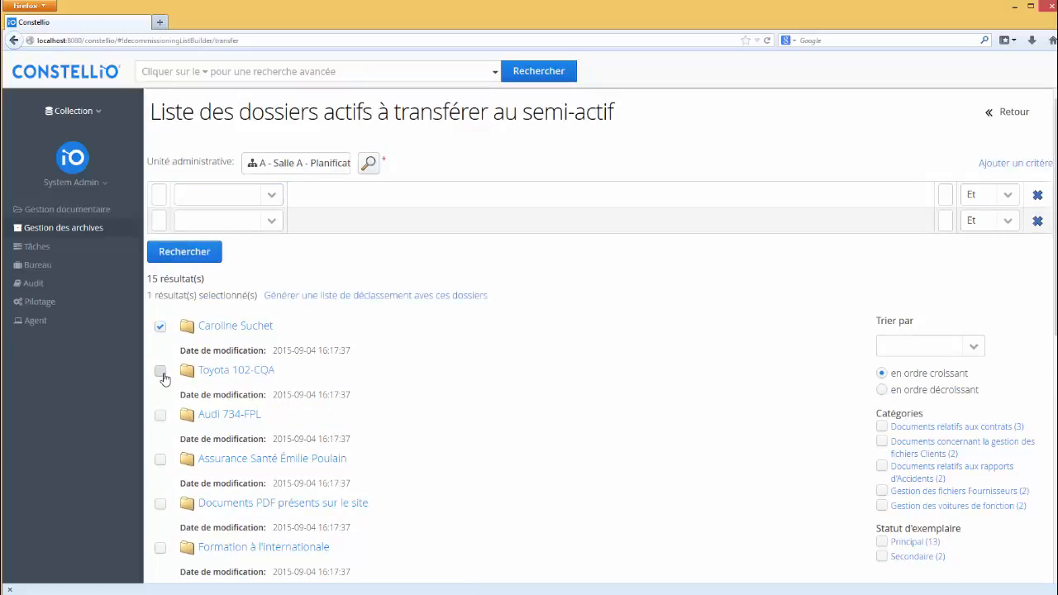
pyautogui.click(161, 372)
pyautogui.click(161, 416)
pyautogui.click(160, 461)
pyautogui.click(161, 504)
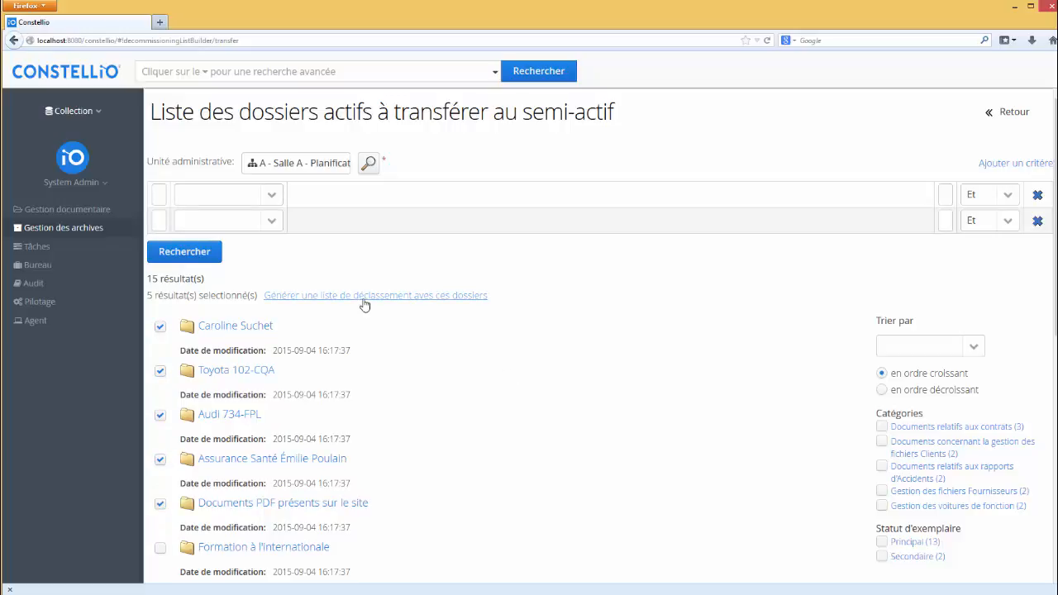
pyautogui.click(365, 302)
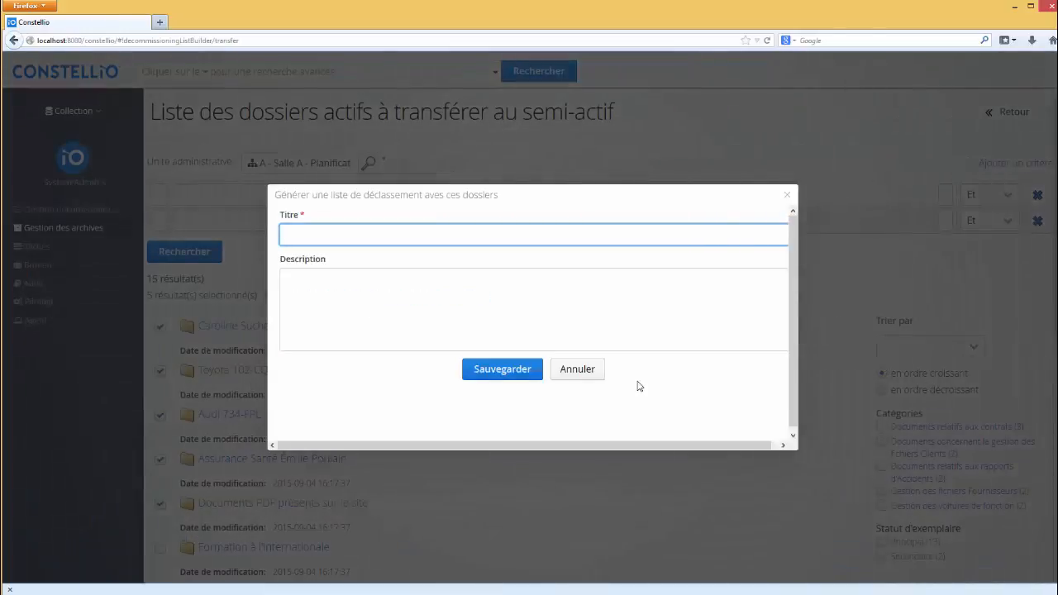
# - Save the list titled 'Liste de semi actif' and review its details and folder tables
pyautogui.write('Liste de semi actif')
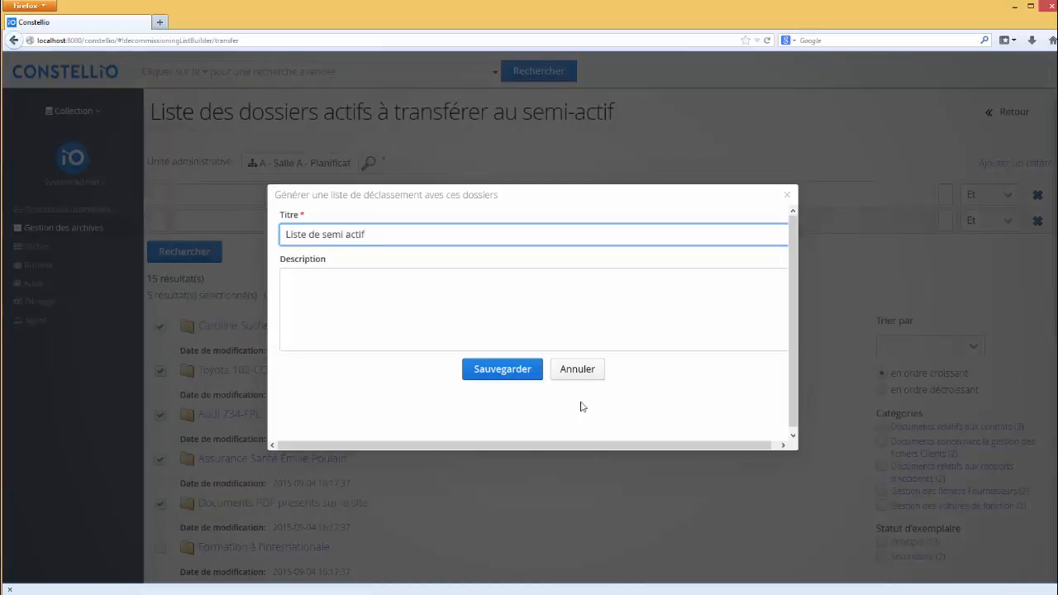
pyautogui.click(520, 376)
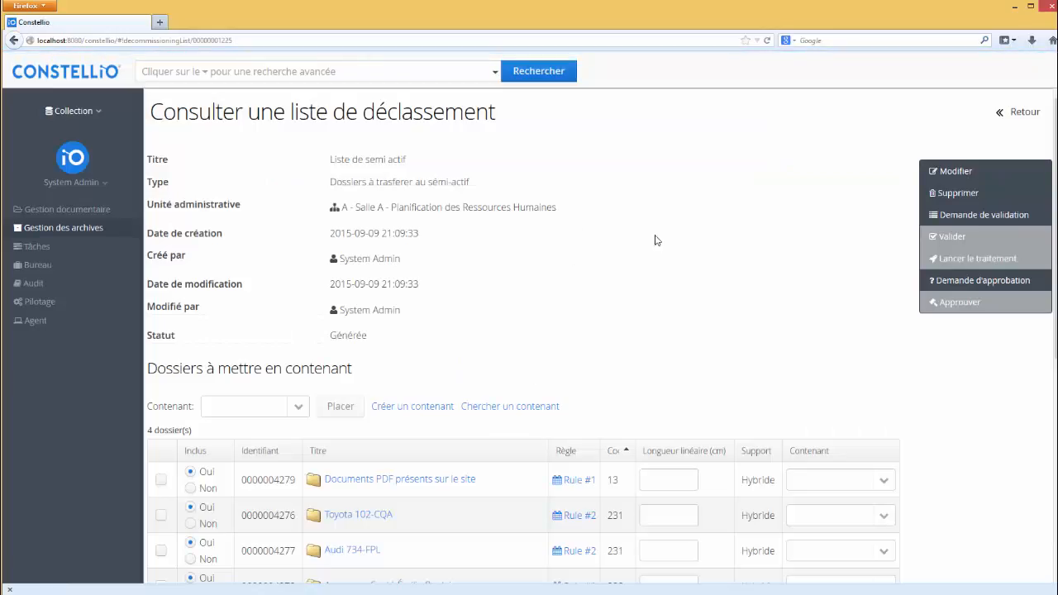
pyautogui.scroll(-6, 1053, 409)
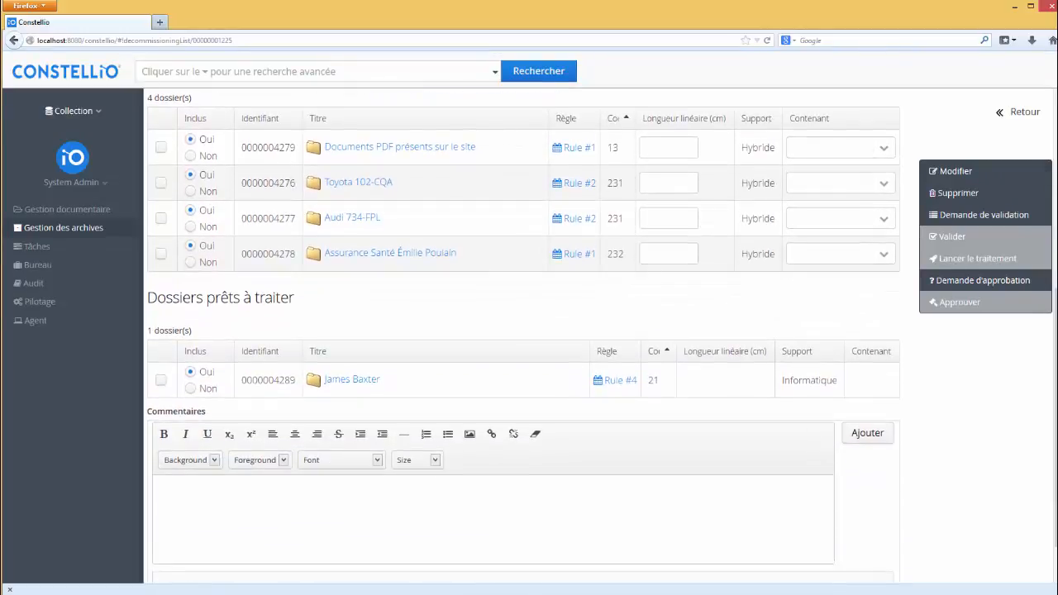
pyautogui.scroll(1, 1055, 330)
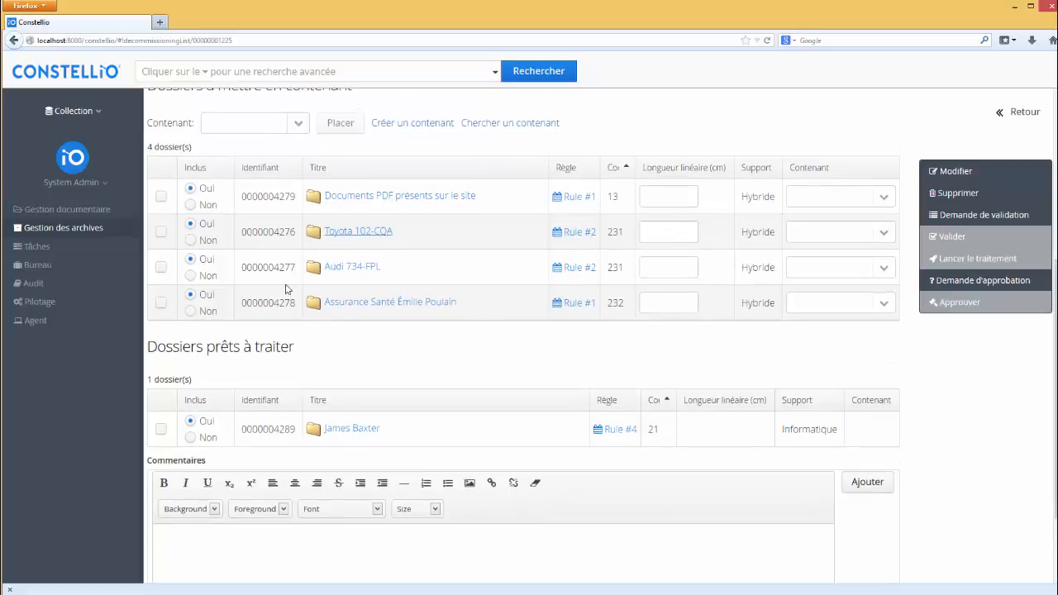
pyautogui.scroll(5, 542, 395)
pyautogui.scroll(-7, 542, 394)
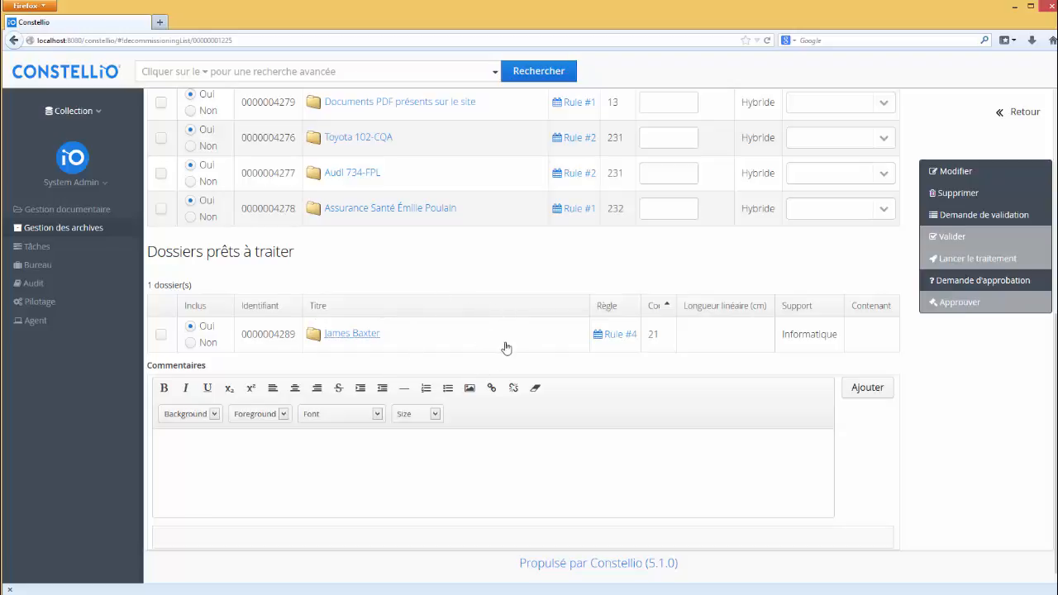
pyautogui.scroll(8, 504, 352)
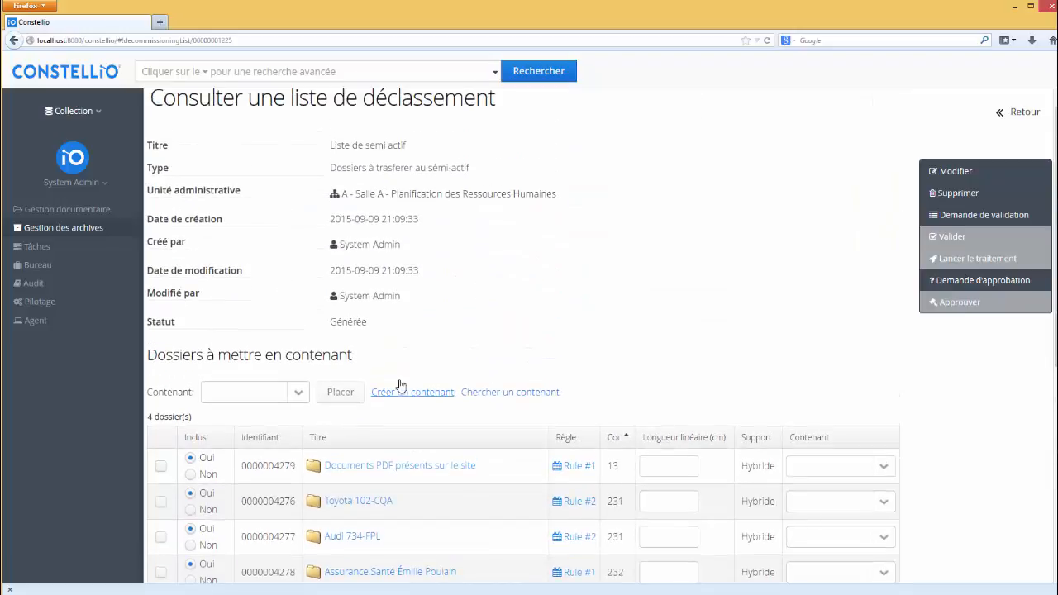
pyautogui.scroll(-4, 489, 435)
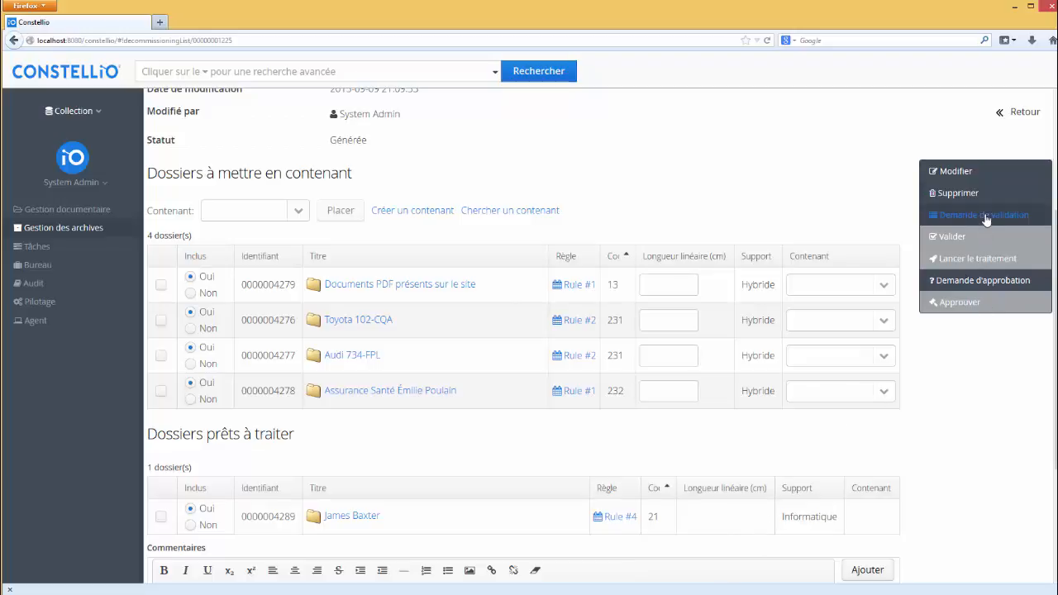
# - Request approval for Liste de semi actif and confirm with Oui
pyautogui.click(998, 283)
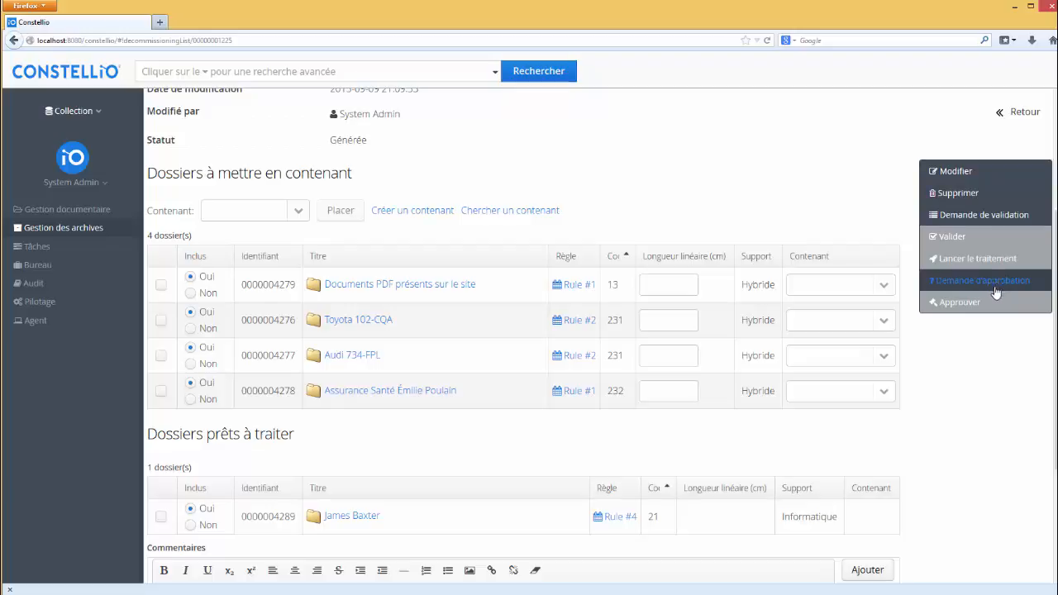
pyautogui.click(1020, 285)
pyautogui.click(1000, 285)
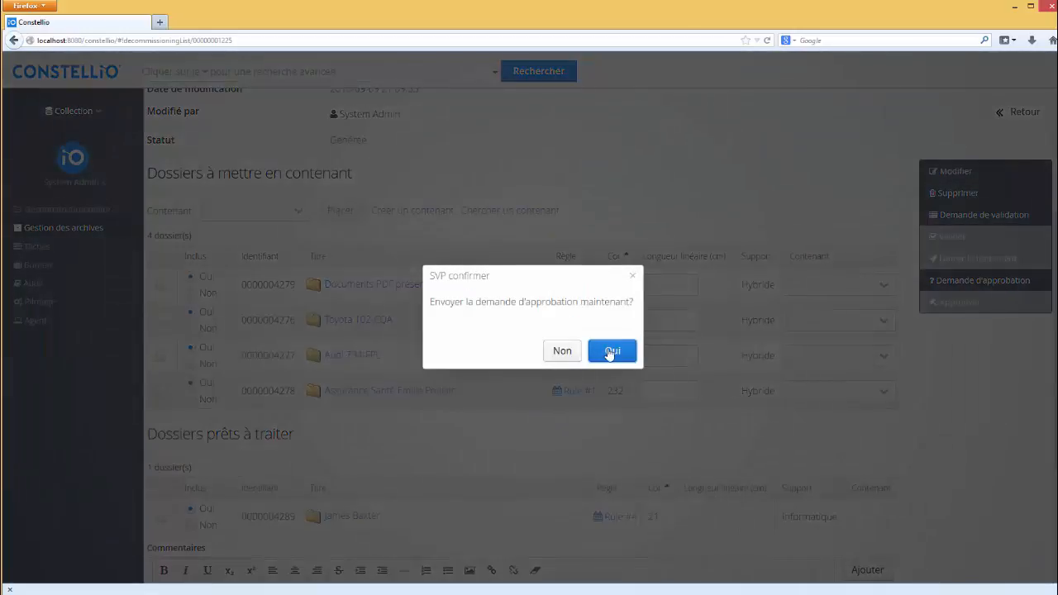
pyautogui.click(612, 353)
pyautogui.click(612, 353)
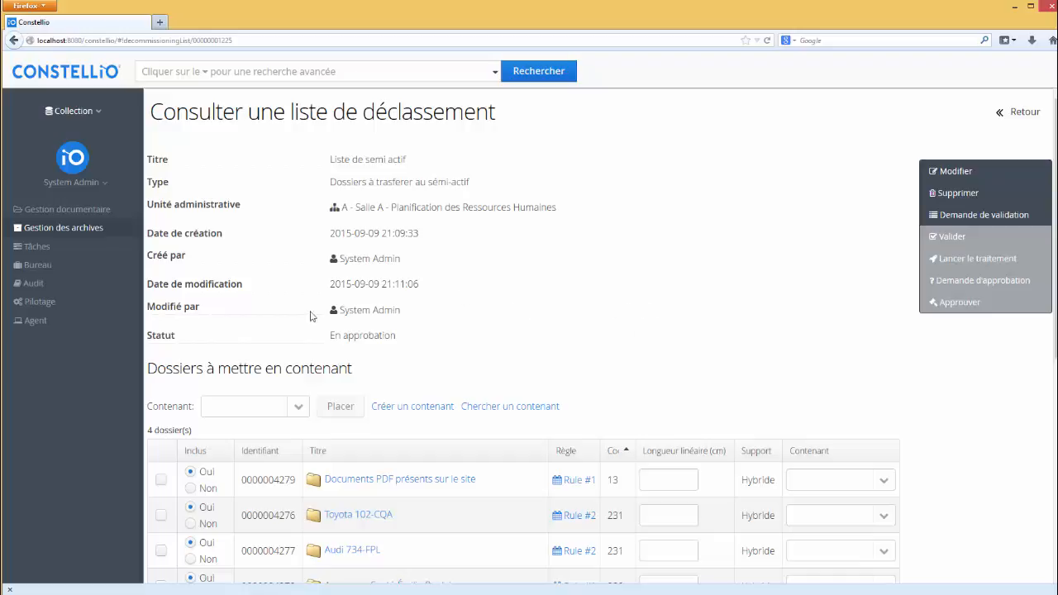
# - Log out and sign back in with the approver account's password
pyautogui.click(82, 183)
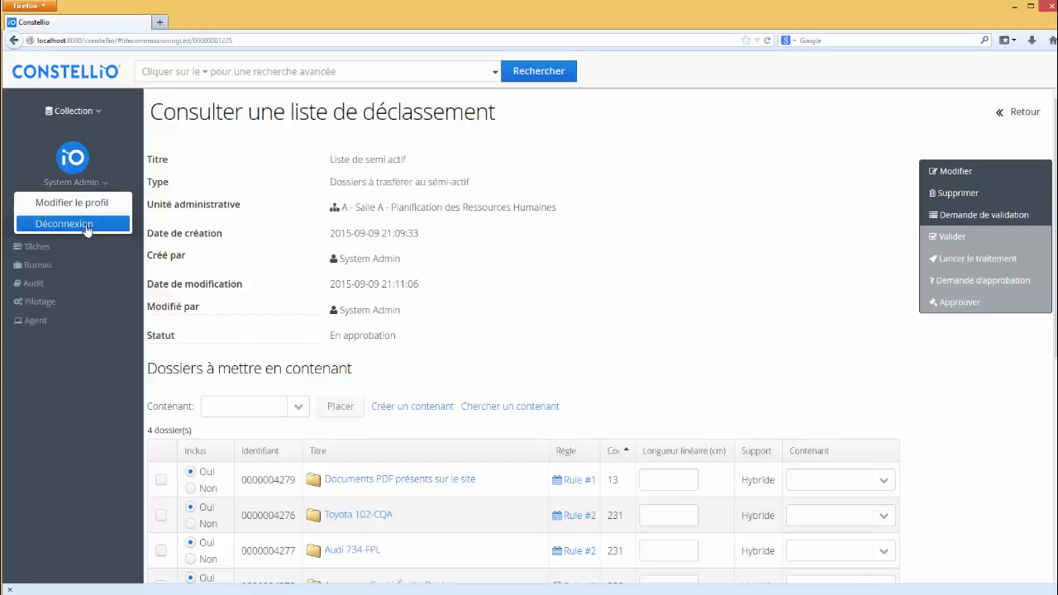
pyautogui.click(79, 223)
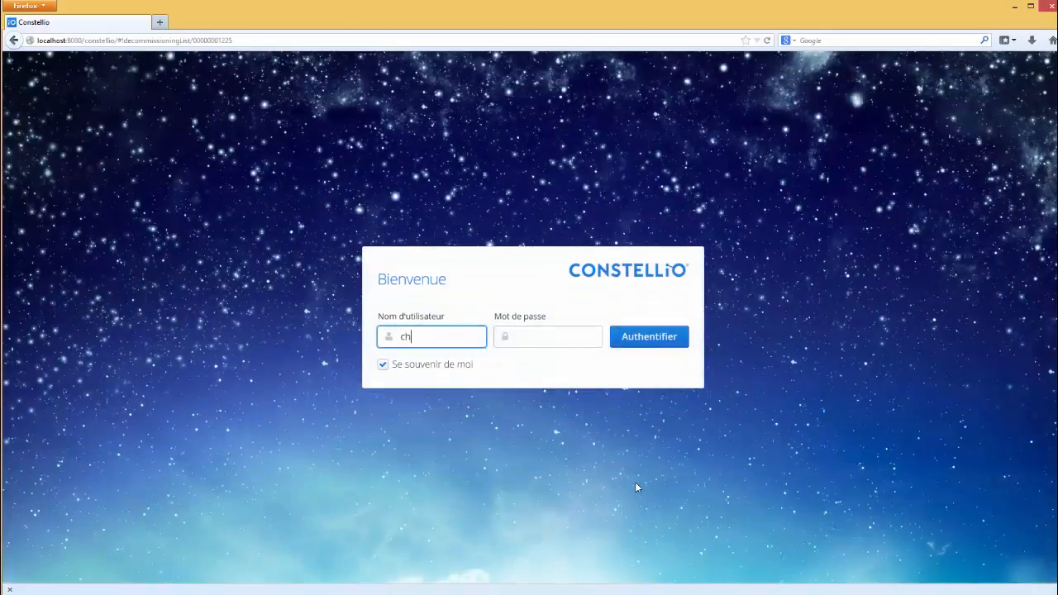
pyautogui.press('Tab')
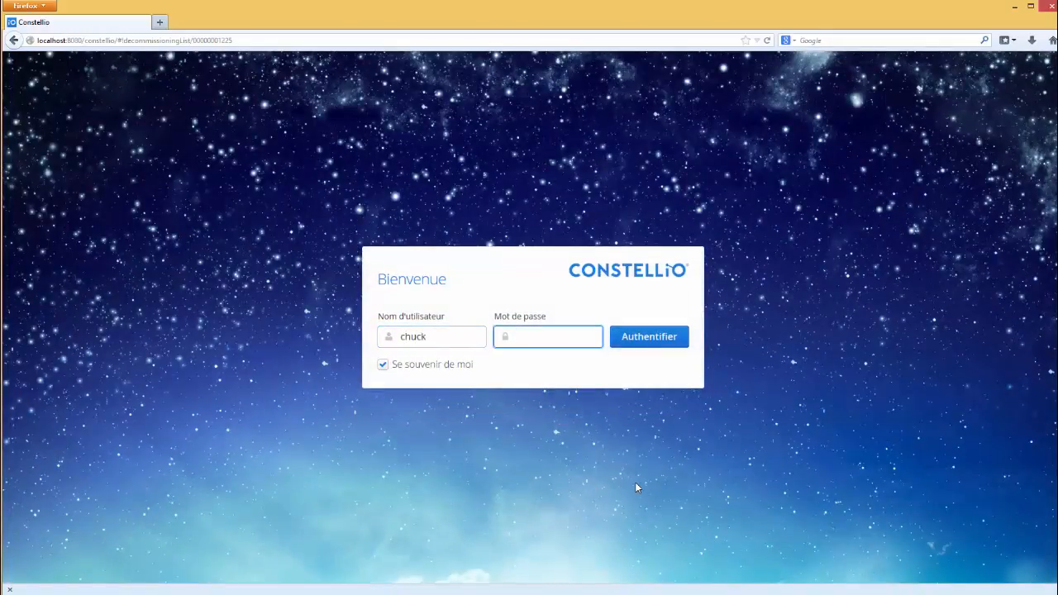
pyautogui.write('password')
pyautogui.press('Return')
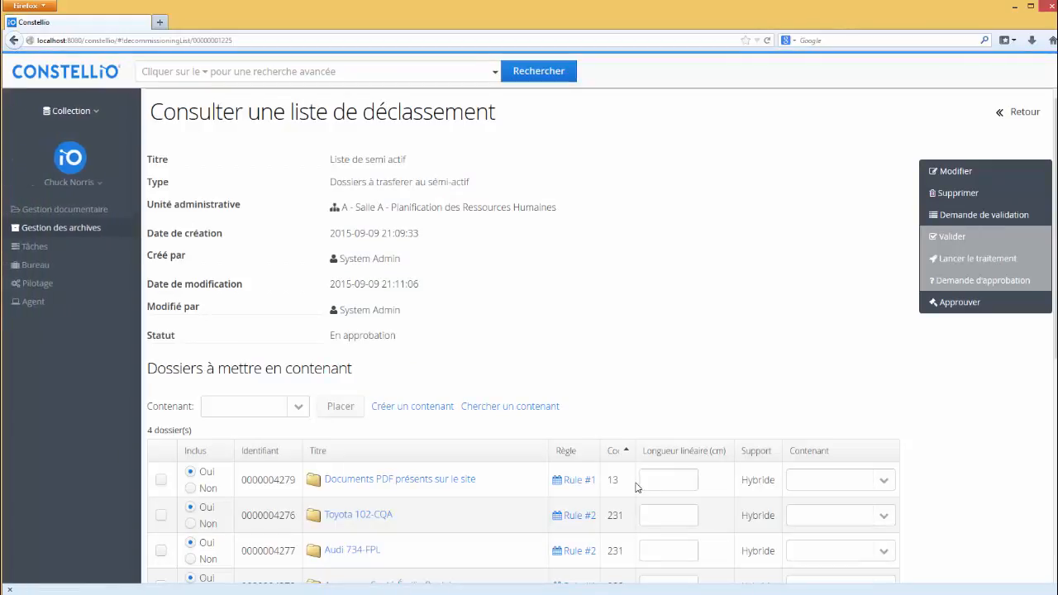
# - Open Liste de semi actif from Déclassement's Listes à approuver tab
pyautogui.click(97, 229)
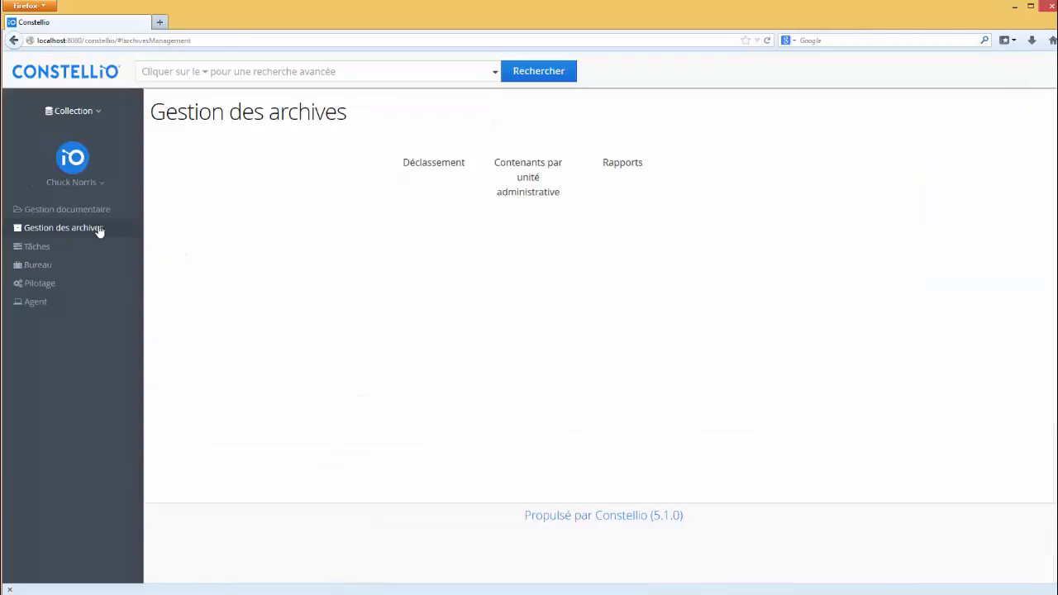
pyautogui.click(438, 177)
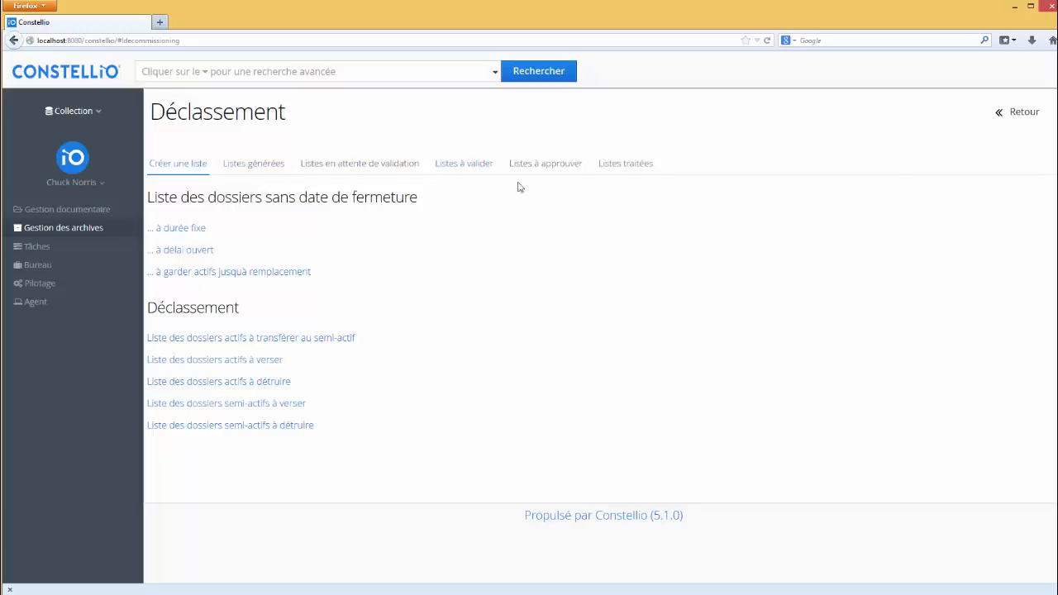
pyautogui.click(542, 169)
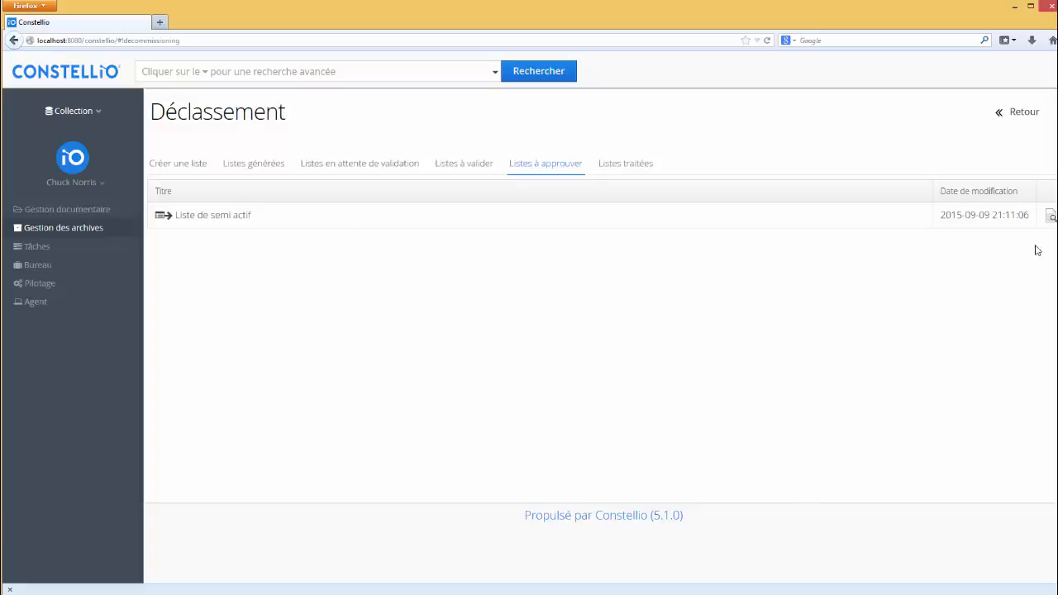
pyautogui.click(1050, 216)
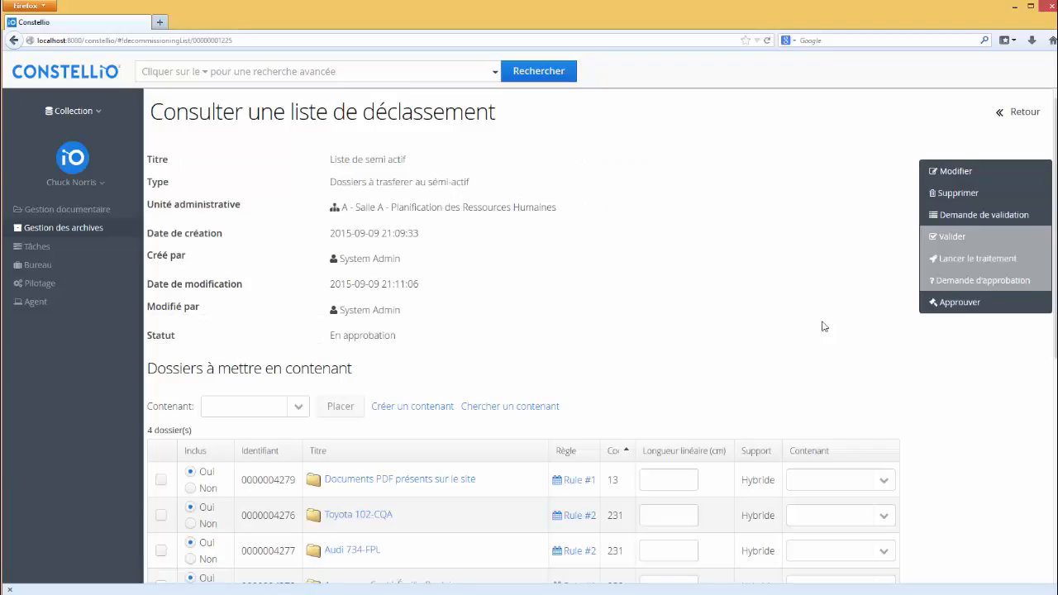
# - Exclude the Documents PDF présents sur le site folder, then re-include it from Dossiers exclus
pyautogui.scroll(-5, 636, 310)
pyautogui.scroll(3, 529, 266)
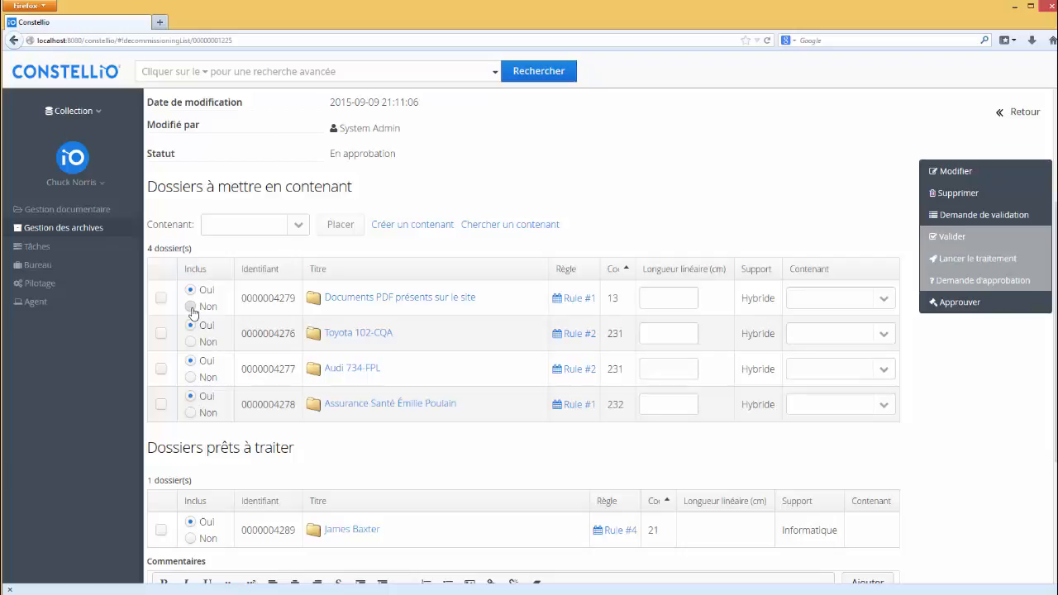
pyautogui.click(191, 308)
pyautogui.scroll(-1, 290, 372)
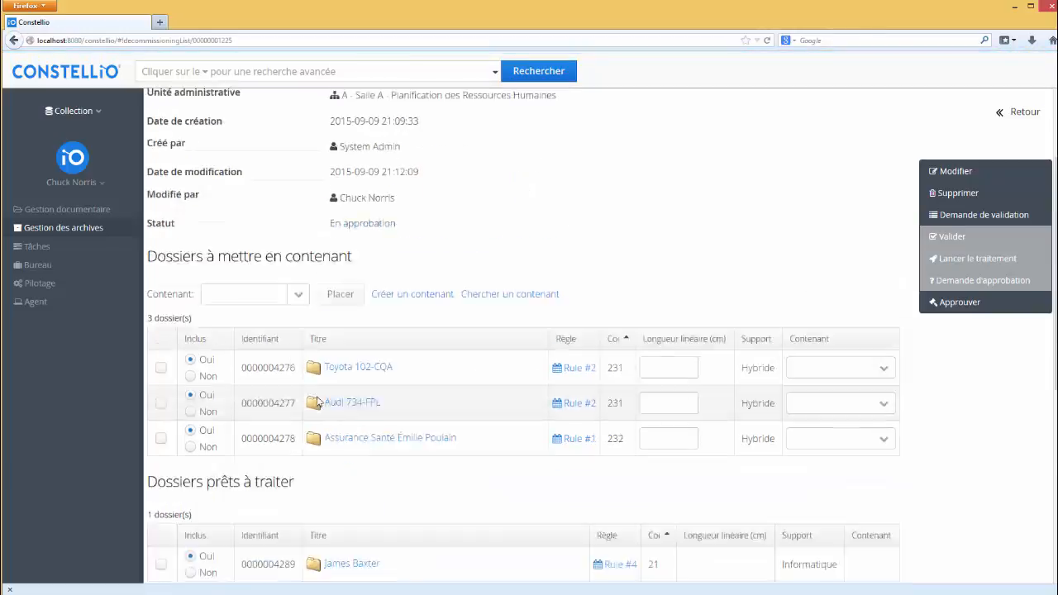
pyautogui.scroll(-3, 317, 403)
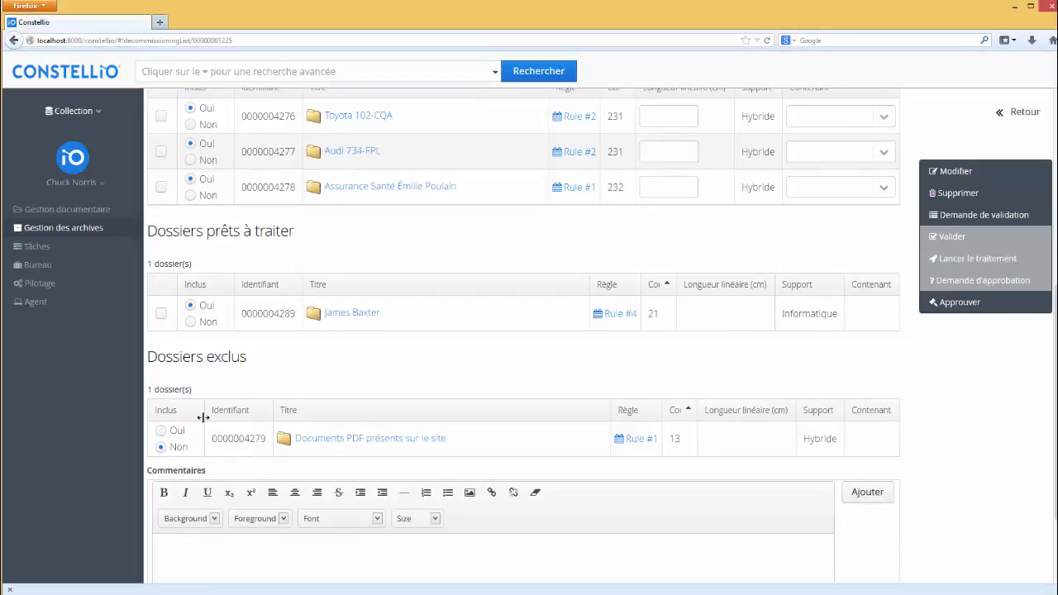
pyautogui.click(161, 431)
pyautogui.scroll(-5, 373, 396)
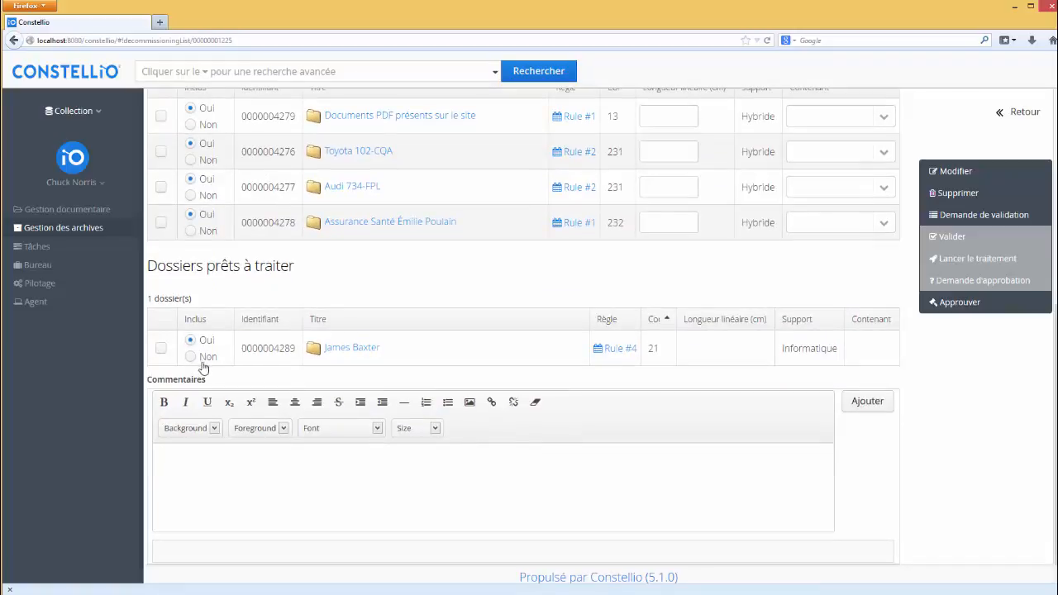
pyautogui.scroll(3, 248, 228)
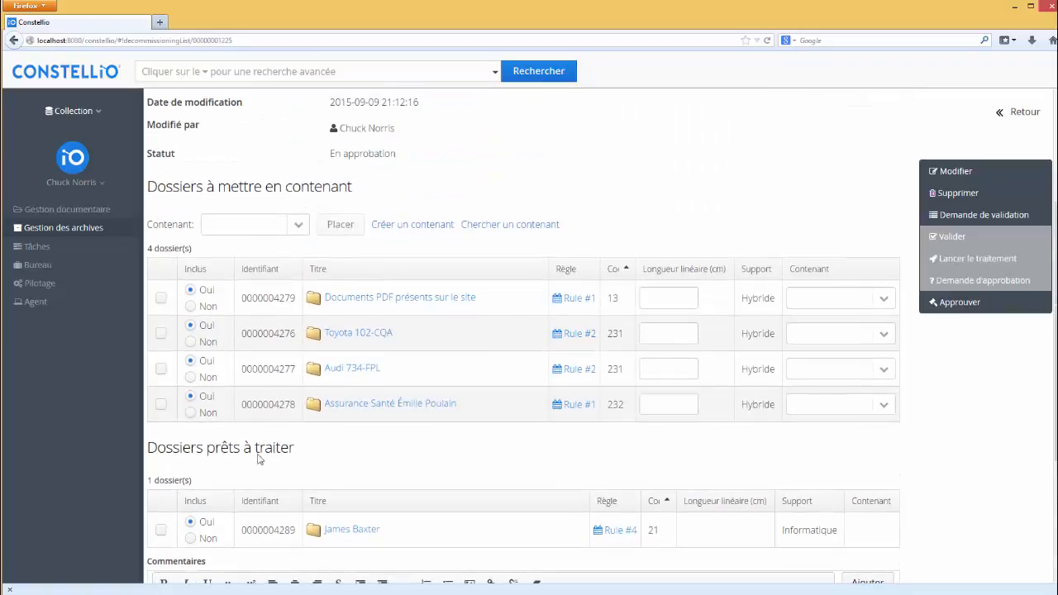
pyautogui.scroll(-3, 405, 409)
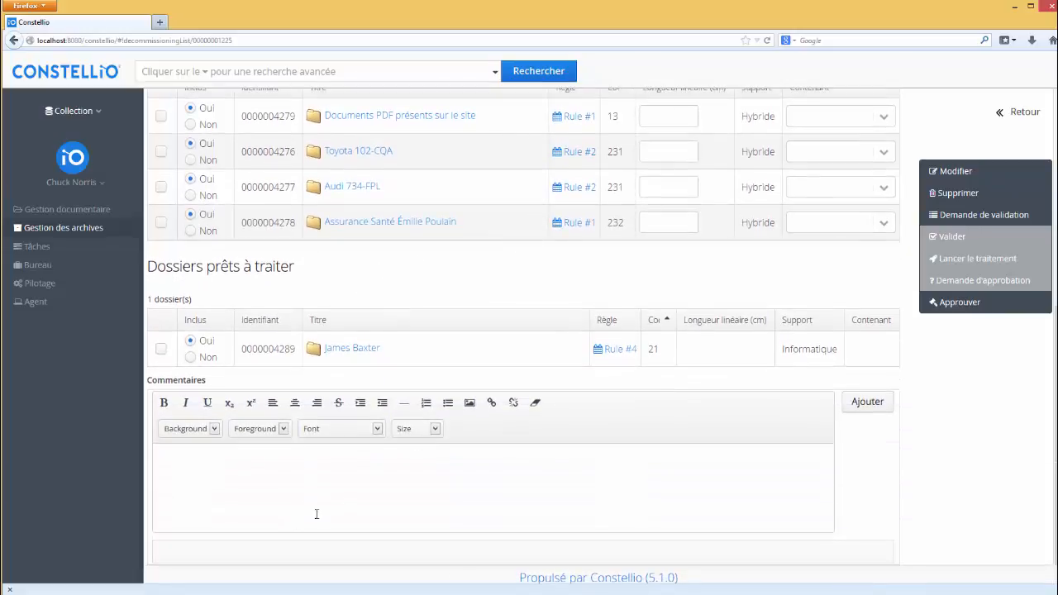
# - Add the comment 'Commentaire gestionnaire' and approve Liste de semi actif
pyautogui.click(502, 469)
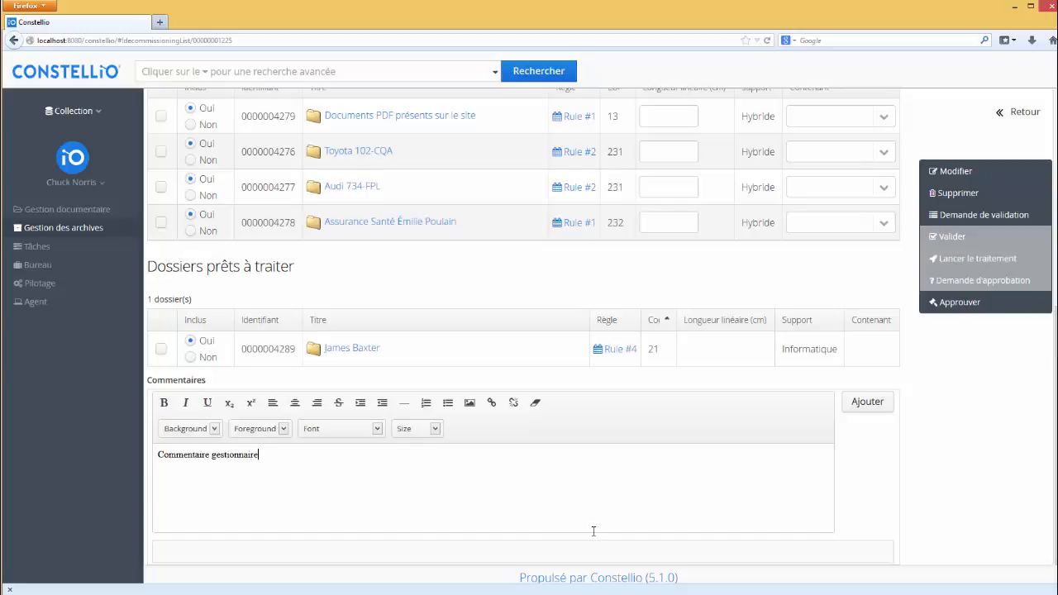
pyautogui.click(882, 405)
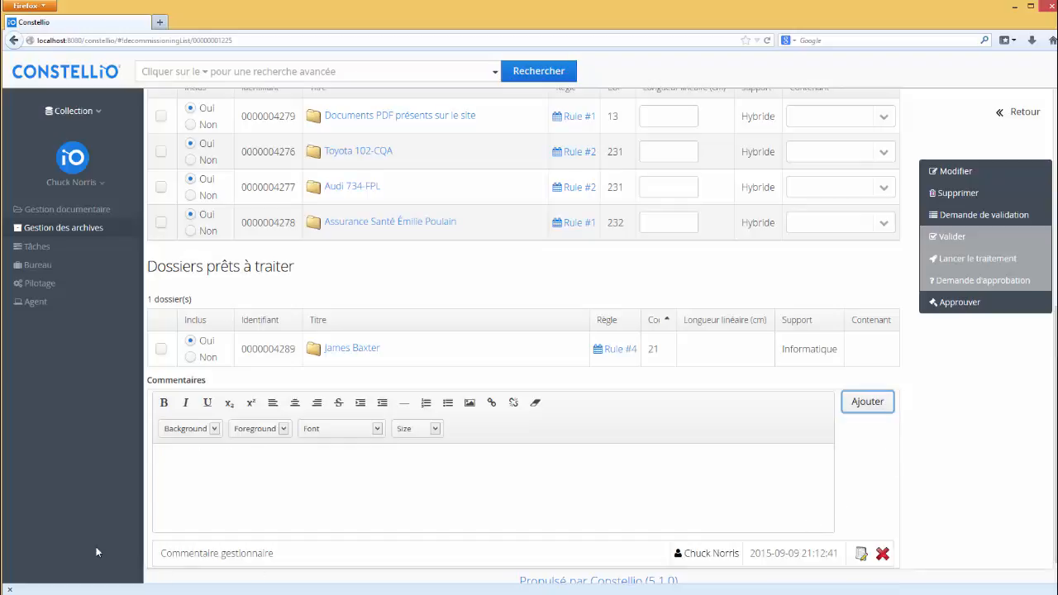
pyautogui.click(960, 307)
# - Confirm the approval of Liste de semi actif, then sign out of the current account
pyautogui.click(695, 365)
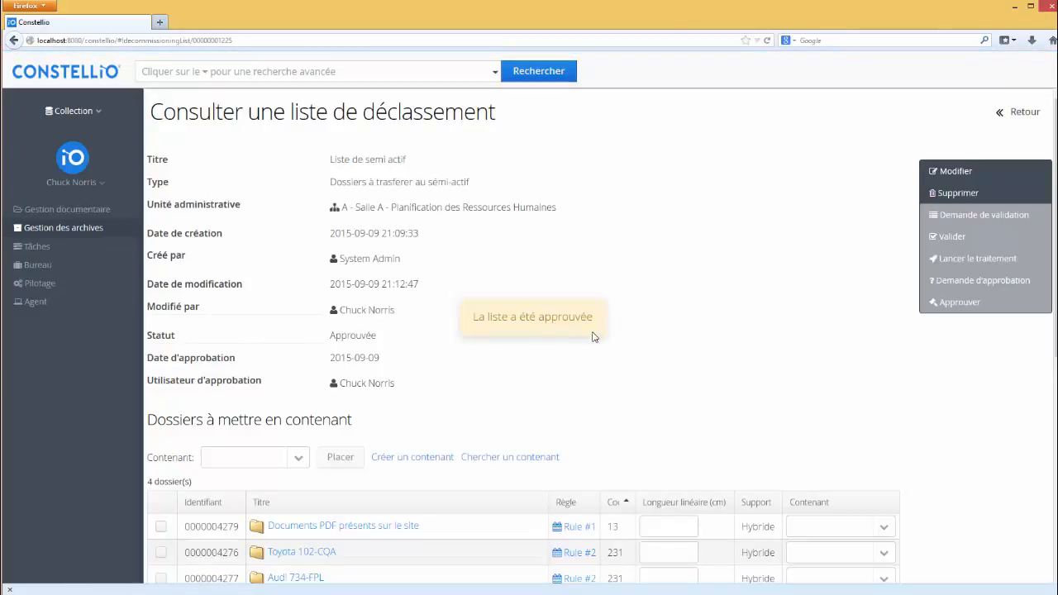
pyautogui.click(83, 229)
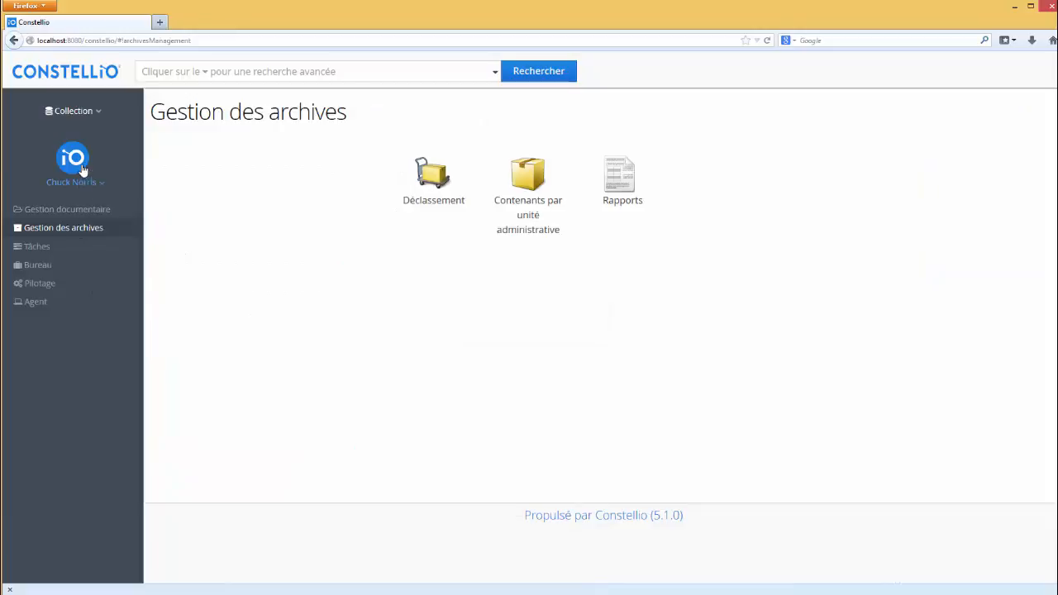
pyautogui.click(82, 181)
pyautogui.click(87, 224)
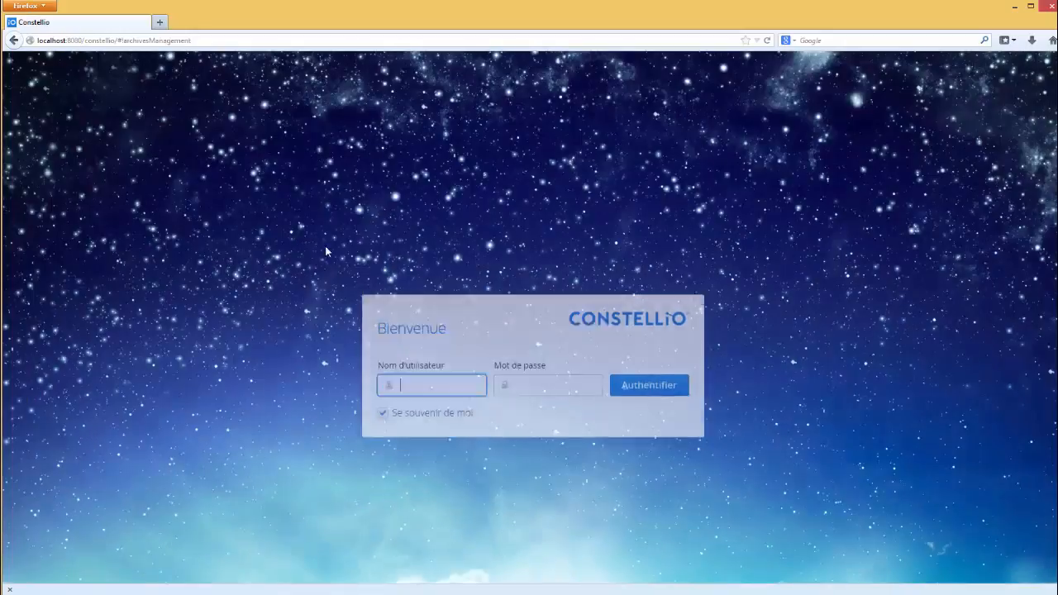
# - Log back in as admin with the account password
pyautogui.write('admin')
pyautogui.press('Tab')
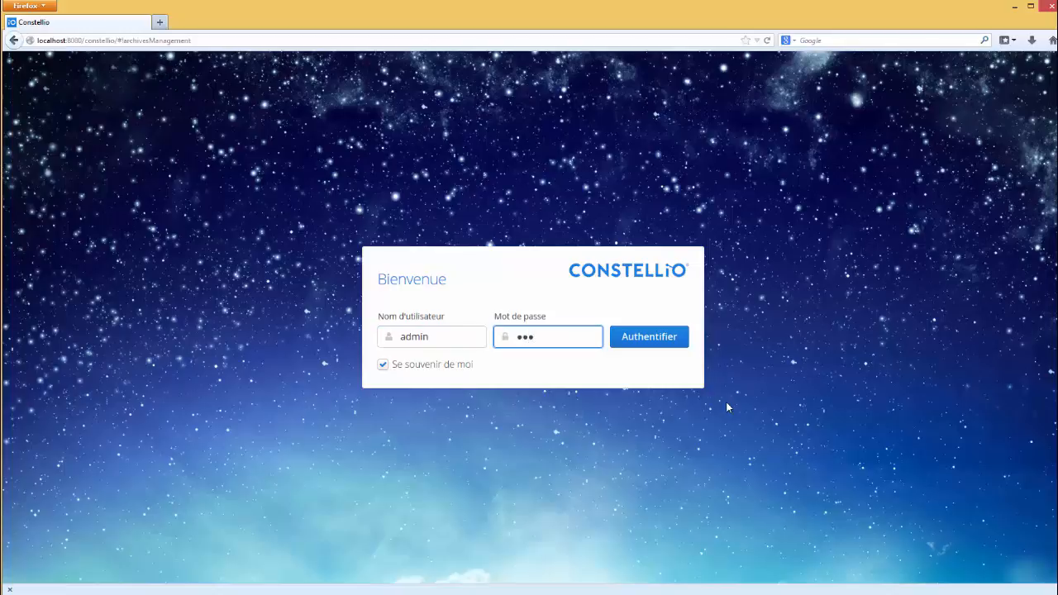
pyautogui.write('password')
pyautogui.press('Return')
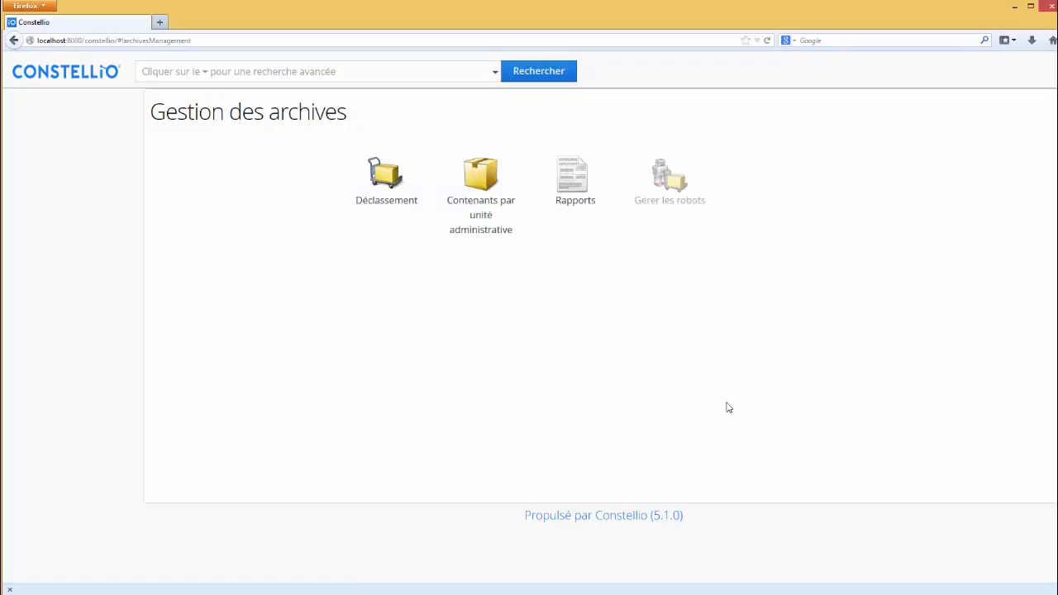
# - Open Liste de semi actif from Déclassement's Listes générées and review its Approuvée details and four folders
pyautogui.click(393, 194)
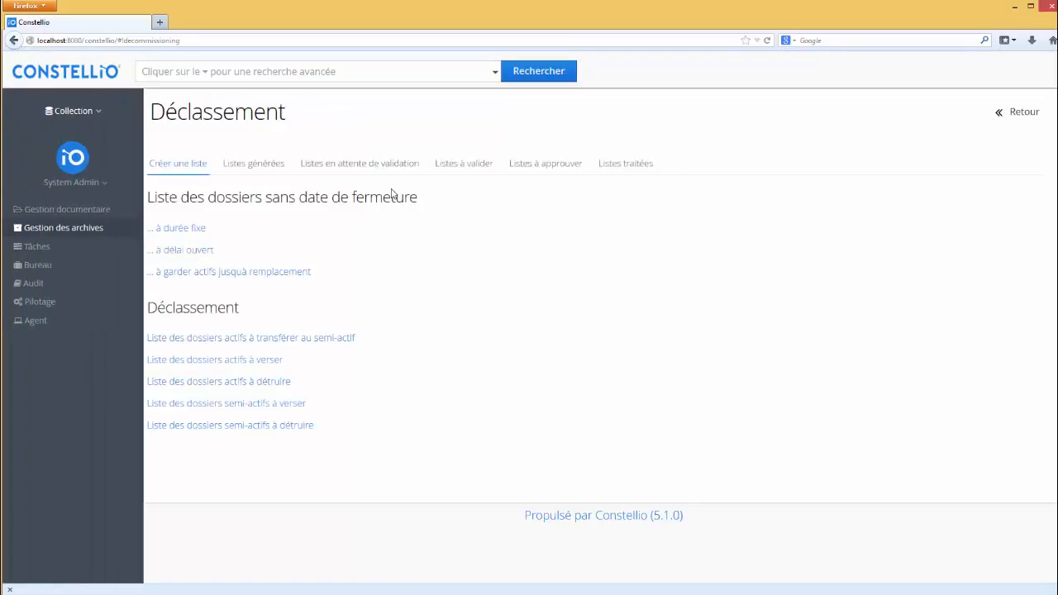
pyautogui.click(253, 164)
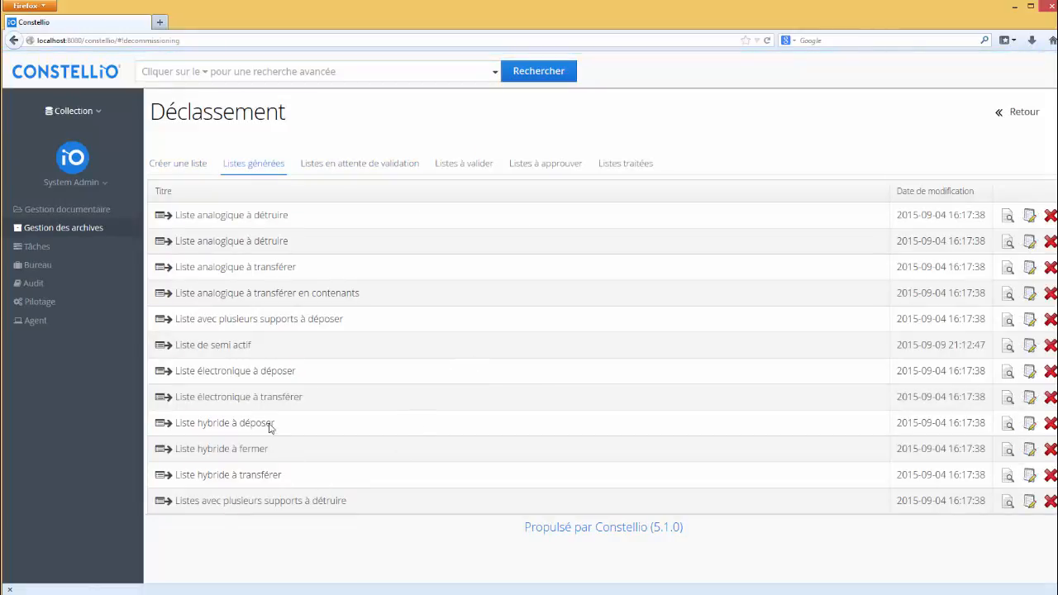
pyautogui.click(1007, 346)
pyautogui.scroll(-8, 615, 357)
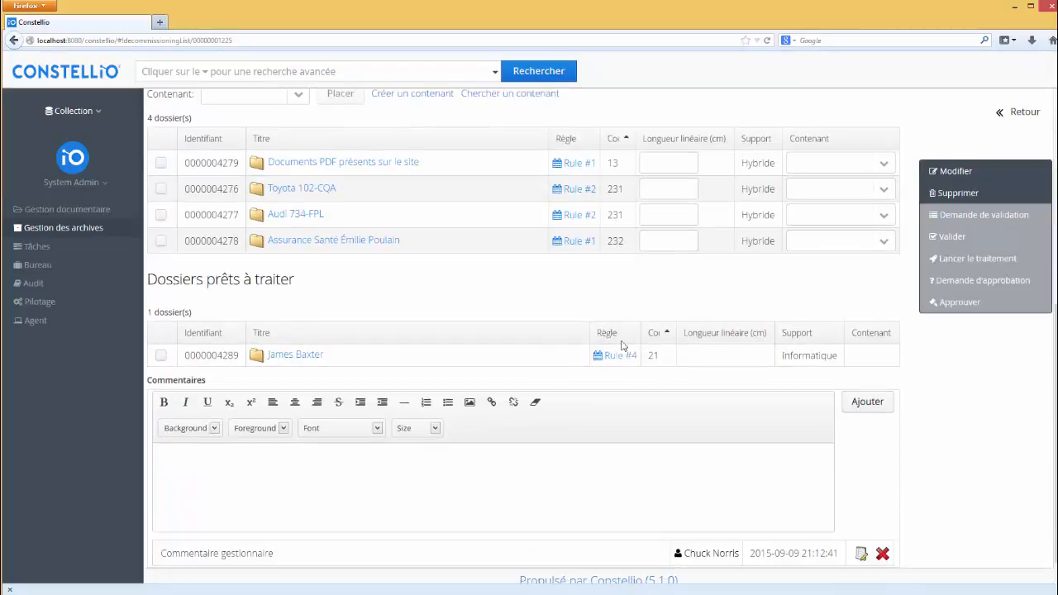
pyautogui.scroll(4, 624, 347)
pyautogui.scroll(-5, 630, 343)
pyautogui.scroll(5, 505, 295)
pyautogui.scroll(-5, 503, 295)
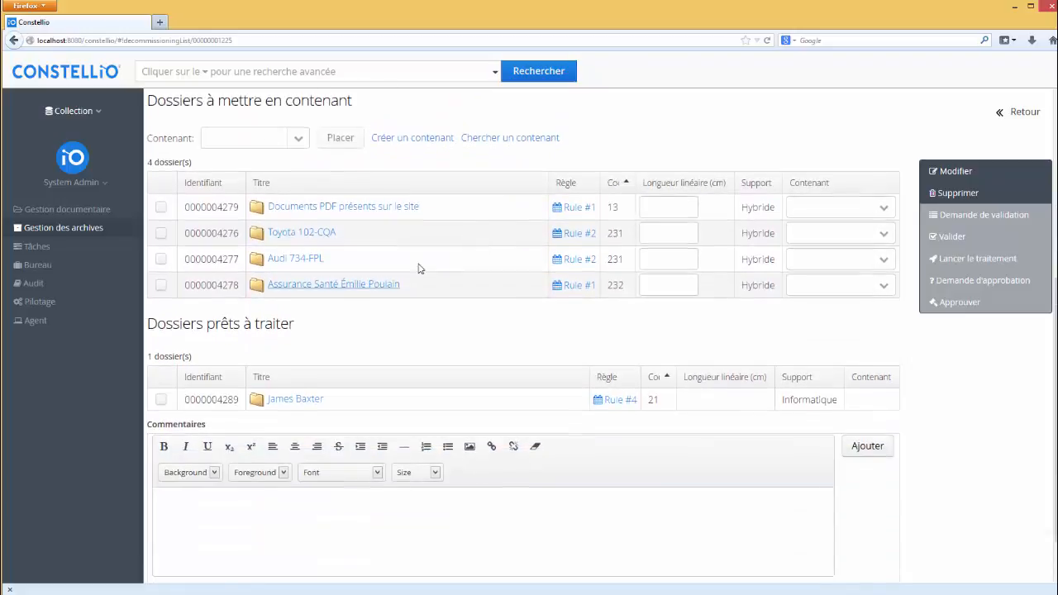
pyautogui.scroll(5, 460, 267)
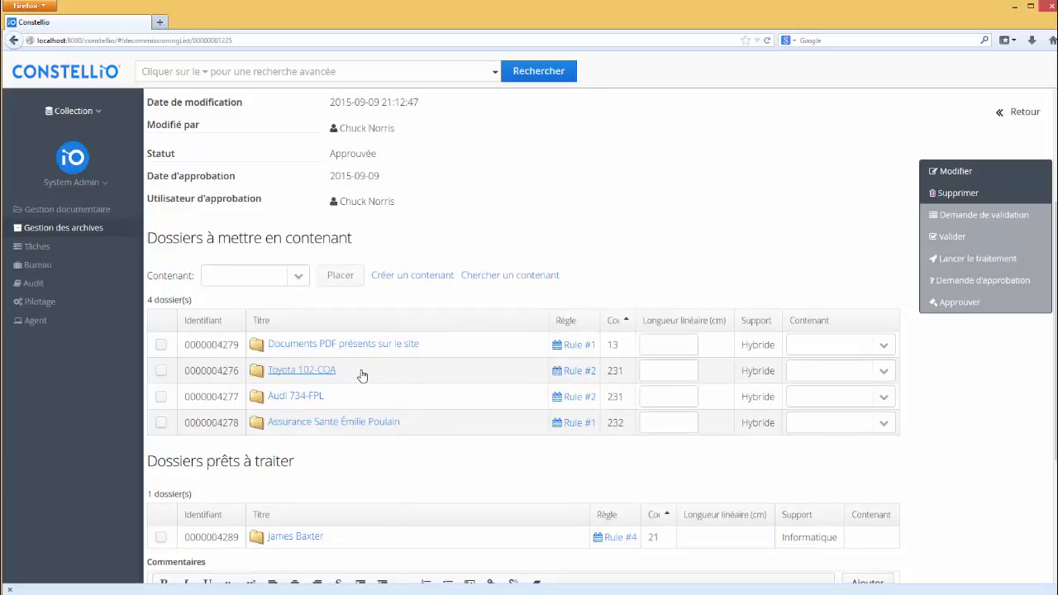
# - Start an Ajouter un nouveau contenant form, close its location search, and cancel it
pyautogui.click(419, 279)
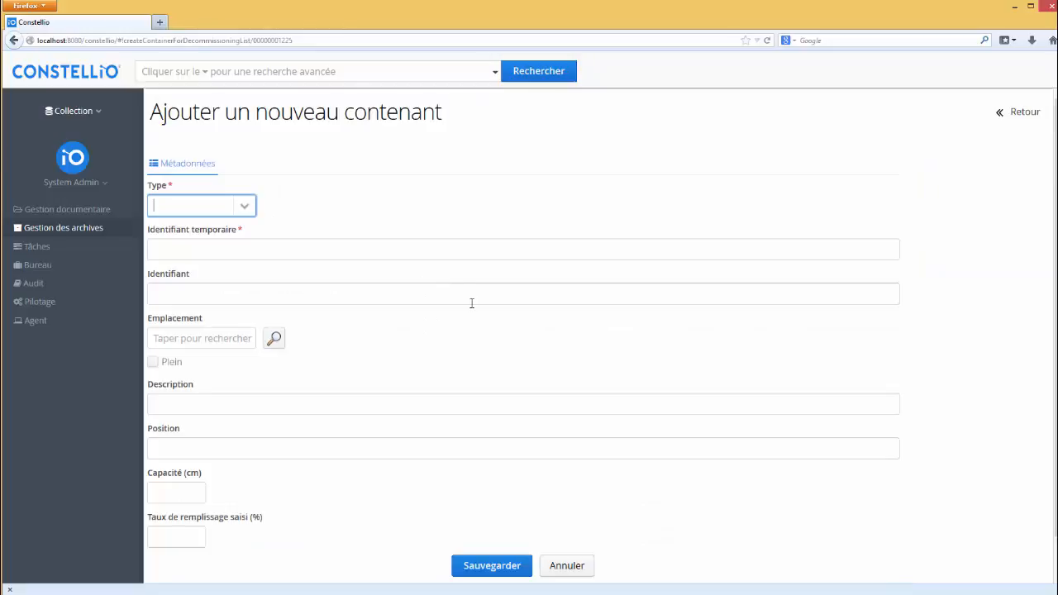
pyautogui.click(248, 207)
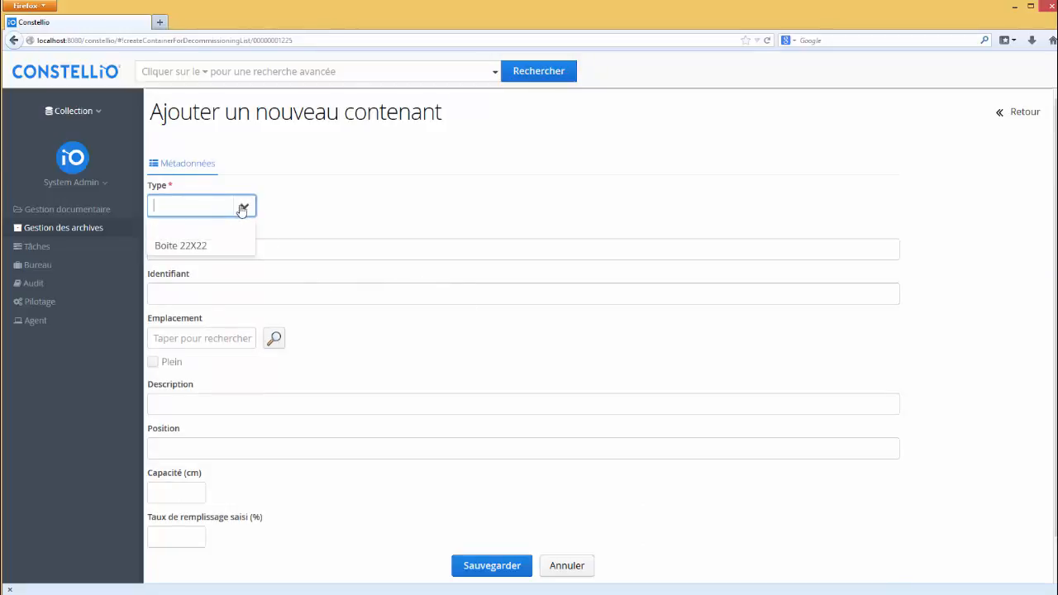
pyautogui.click(248, 207)
pyautogui.click(208, 251)
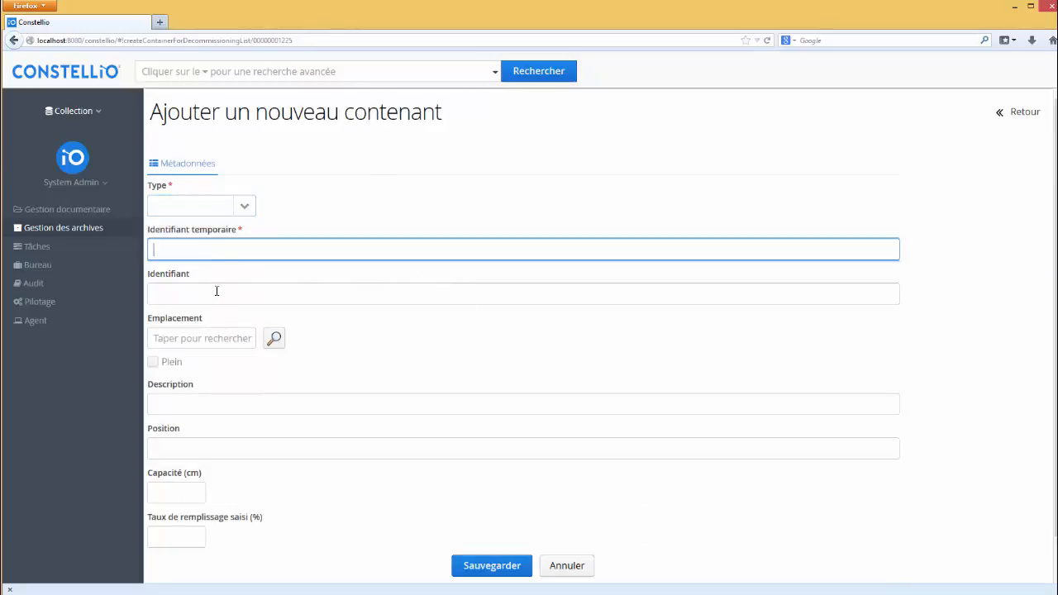
pyautogui.click(206, 289)
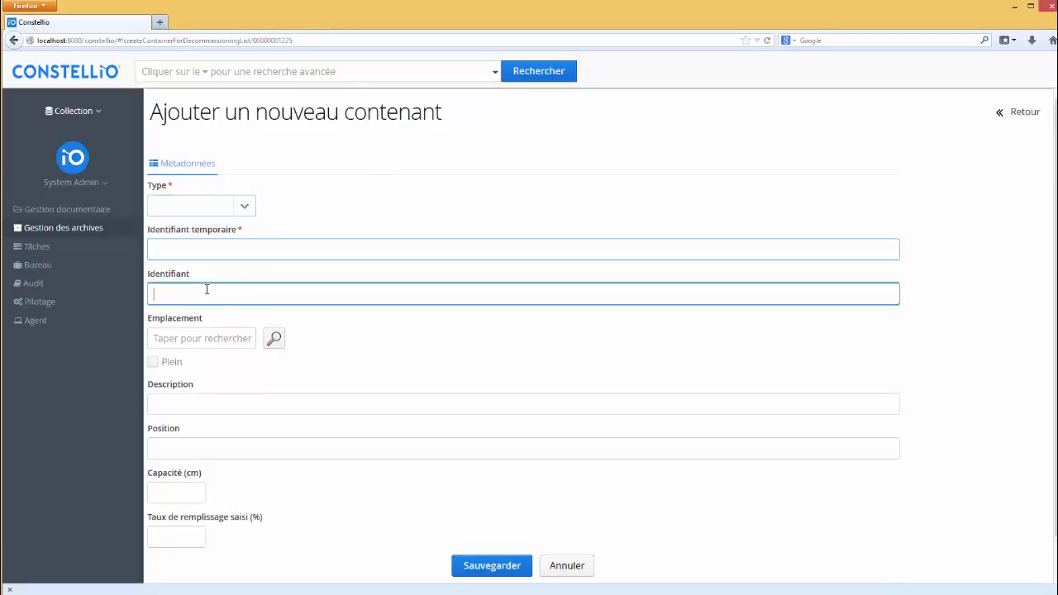
pyautogui.click(275, 342)
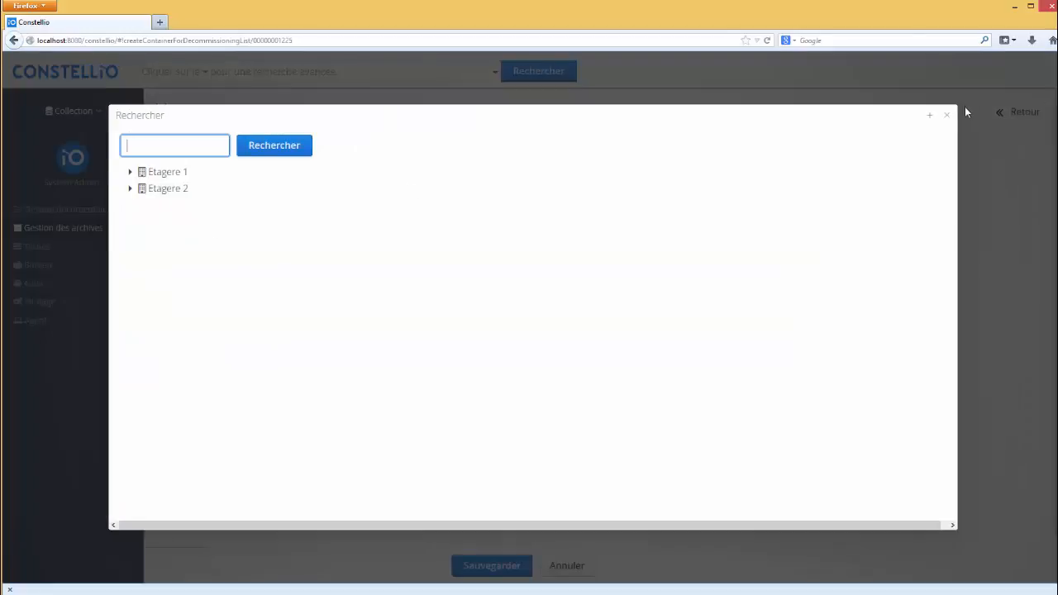
pyautogui.click(946, 115)
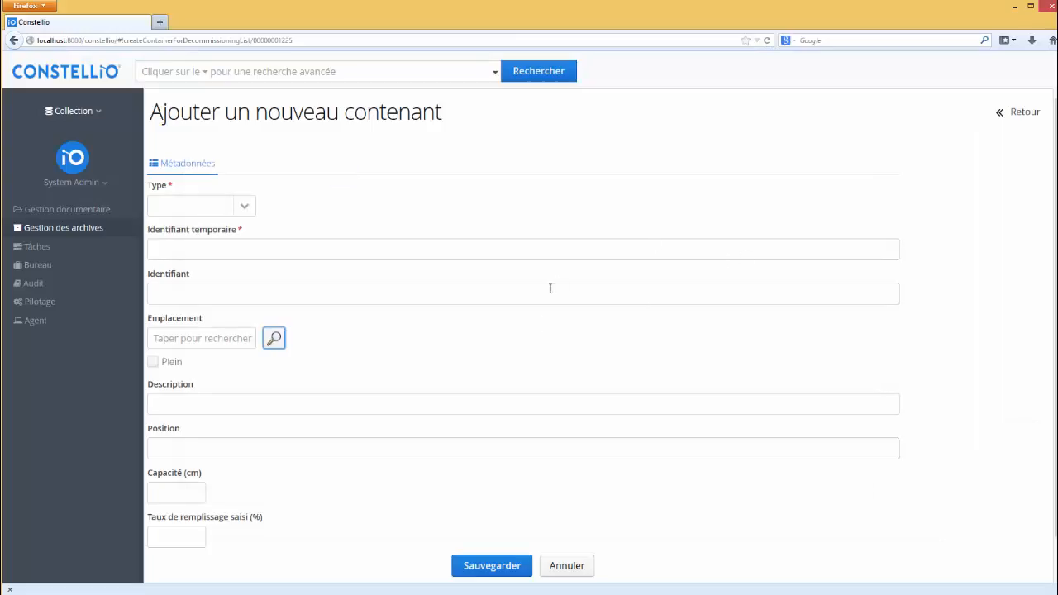
pyautogui.scroll(-1, 264, 428)
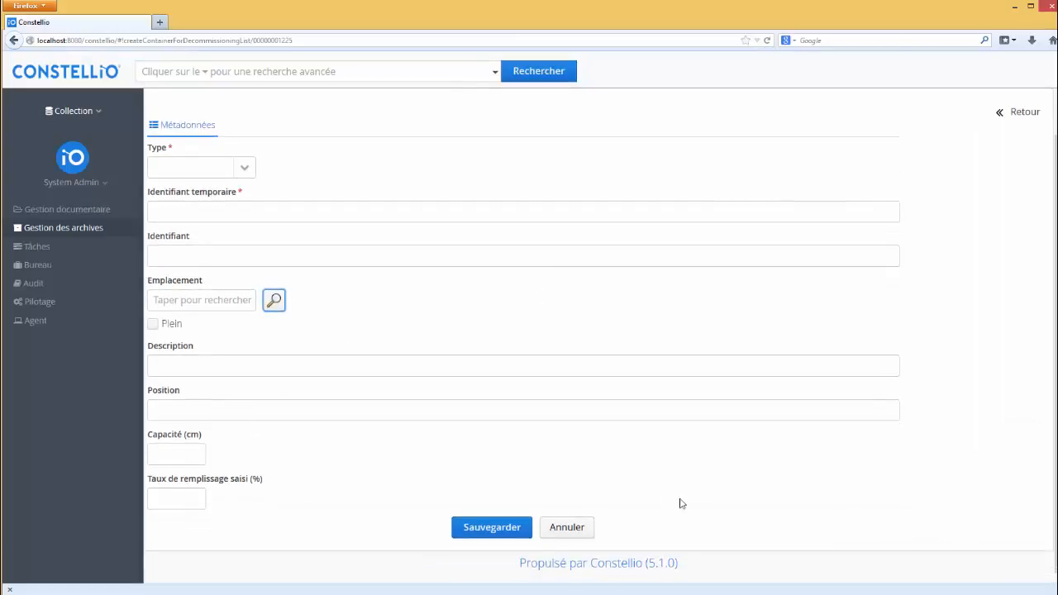
pyautogui.click(589, 527)
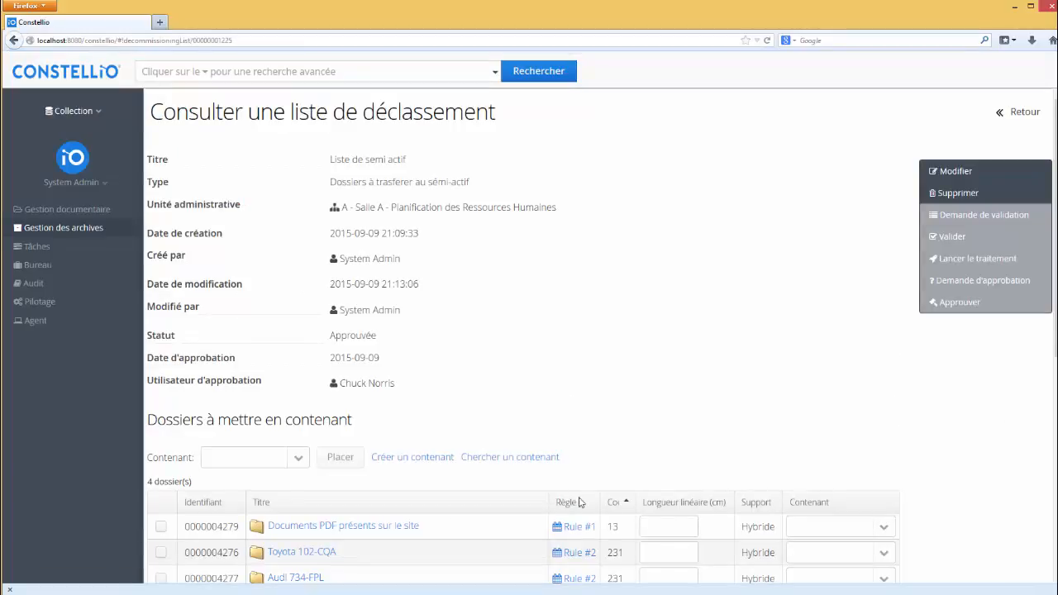
# - Search existing containers with Unité administrative set to Salle A under Ressources humaines
pyautogui.scroll(-4, 577, 349)
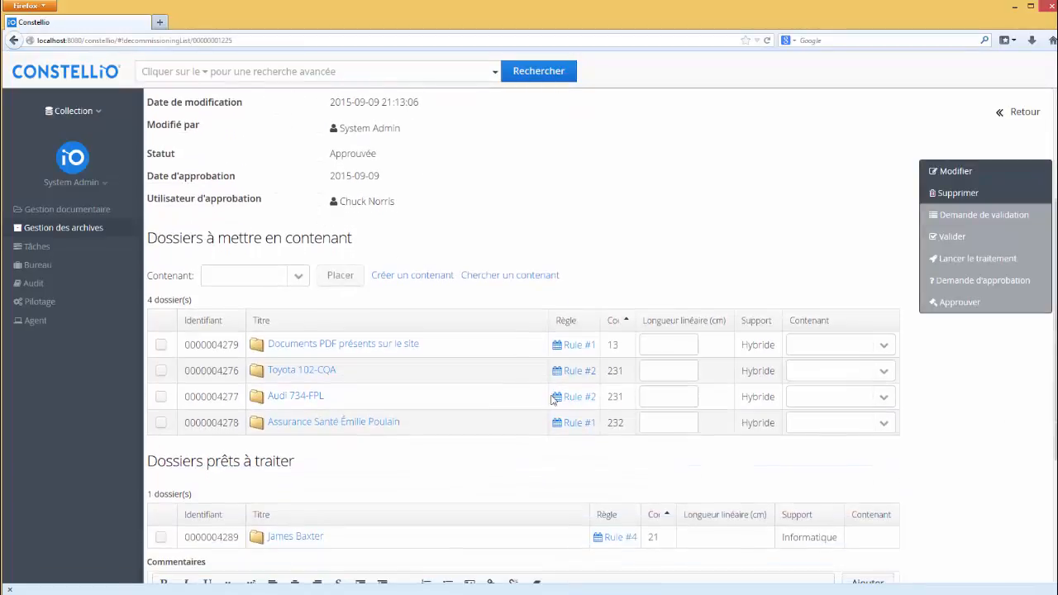
pyautogui.click(526, 278)
pyautogui.click(273, 205)
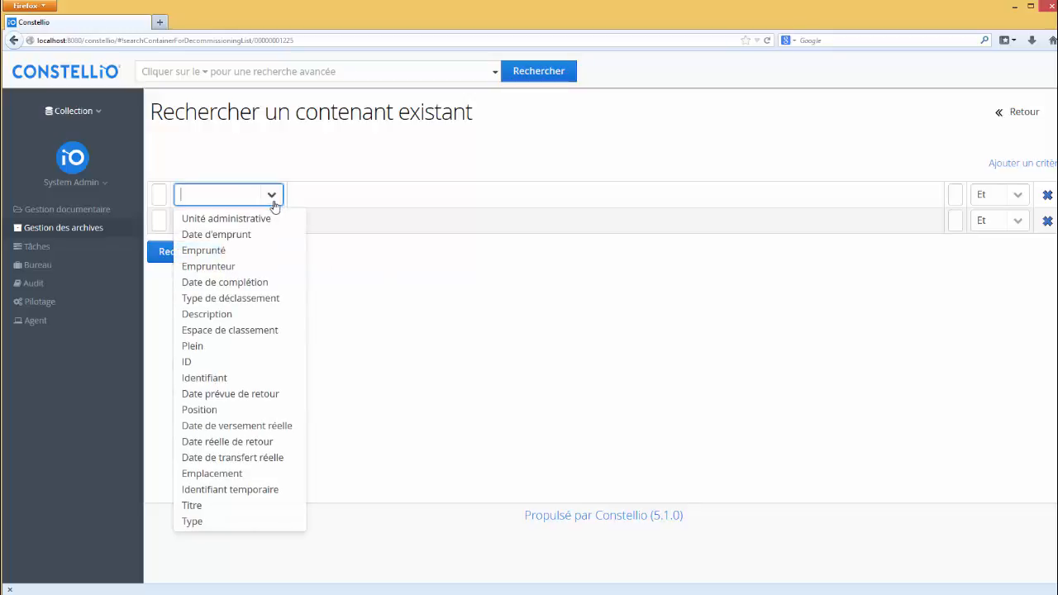
pyautogui.click(265, 218)
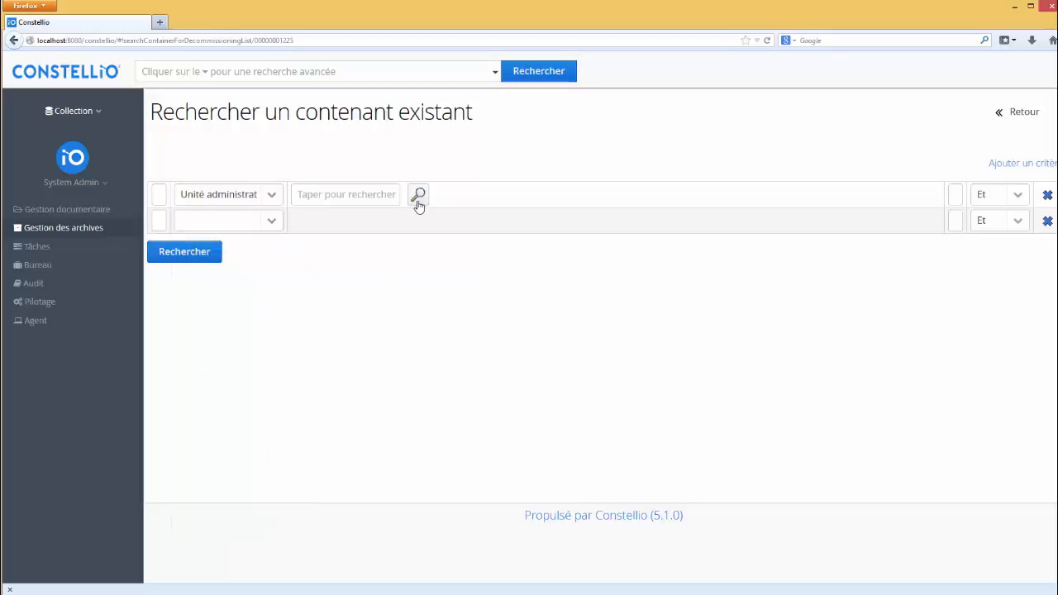
pyautogui.click(419, 199)
pyautogui.click(129, 175)
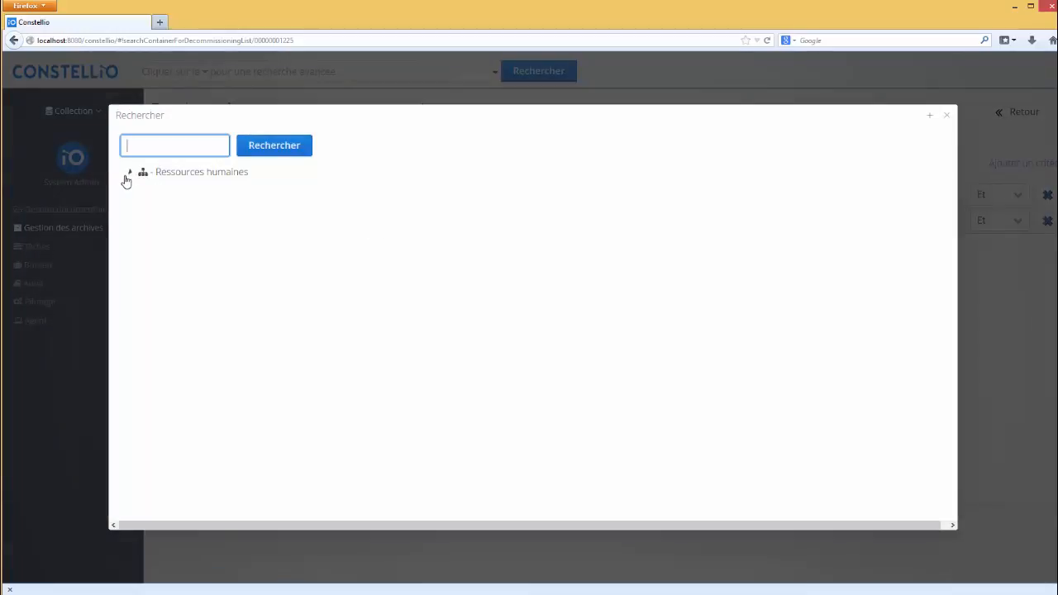
pyautogui.click(239, 196)
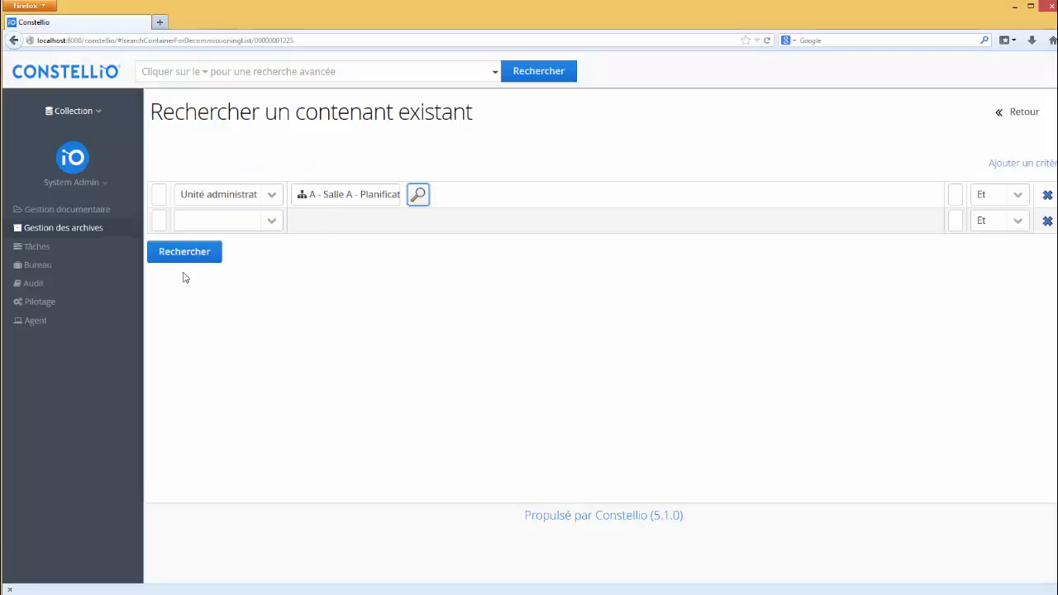
pyautogui.click(184, 251)
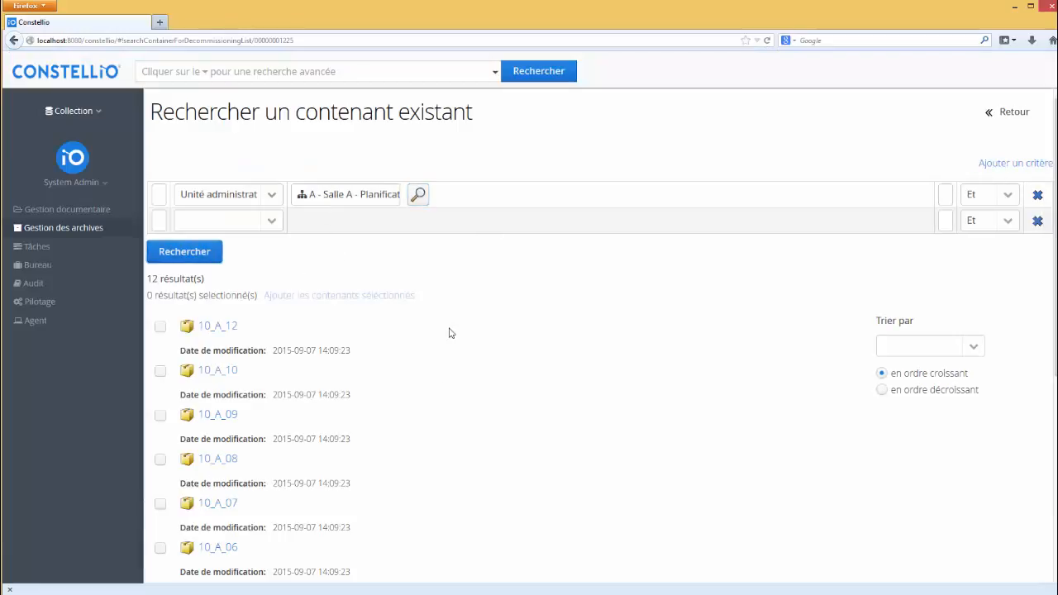
# - Add containers 10_A_12 and 10_A_10 to the list
pyautogui.scroll(-4, 438, 330)
pyautogui.click(160, 148)
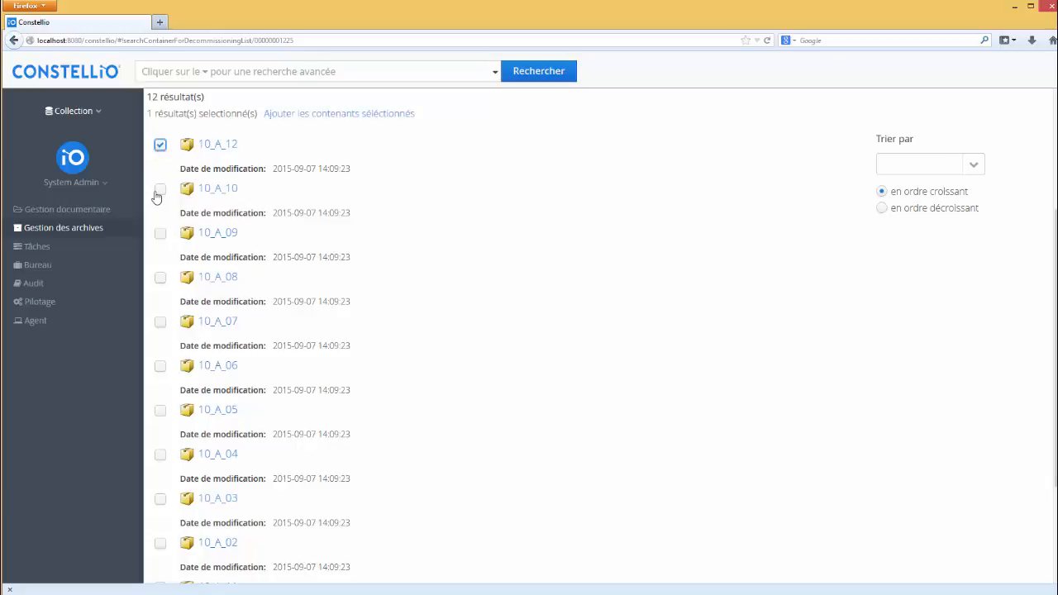
pyautogui.click(161, 189)
pyautogui.click(365, 116)
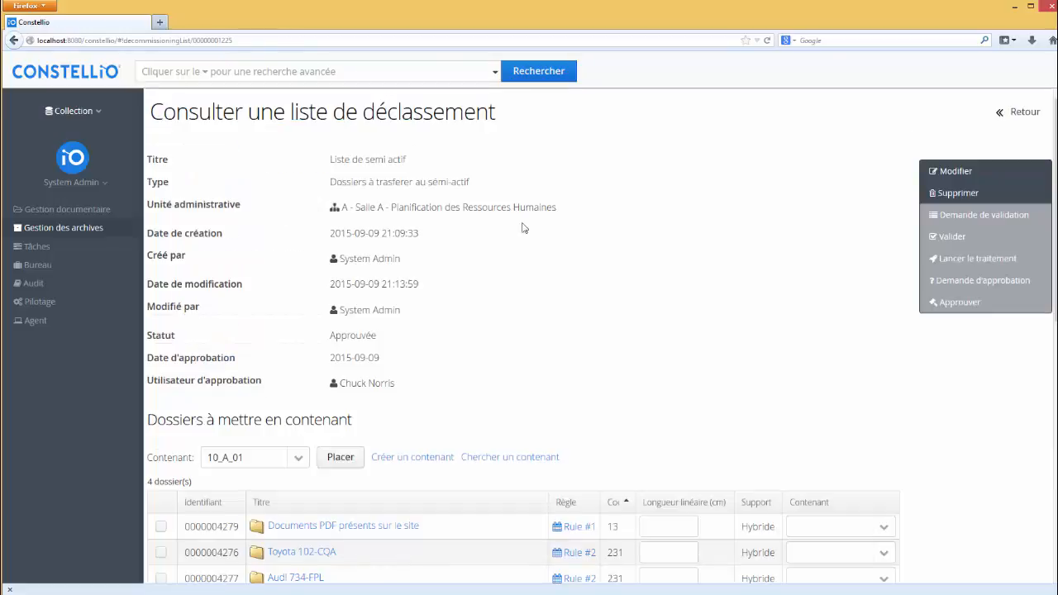
pyautogui.scroll(-3, 392, 410)
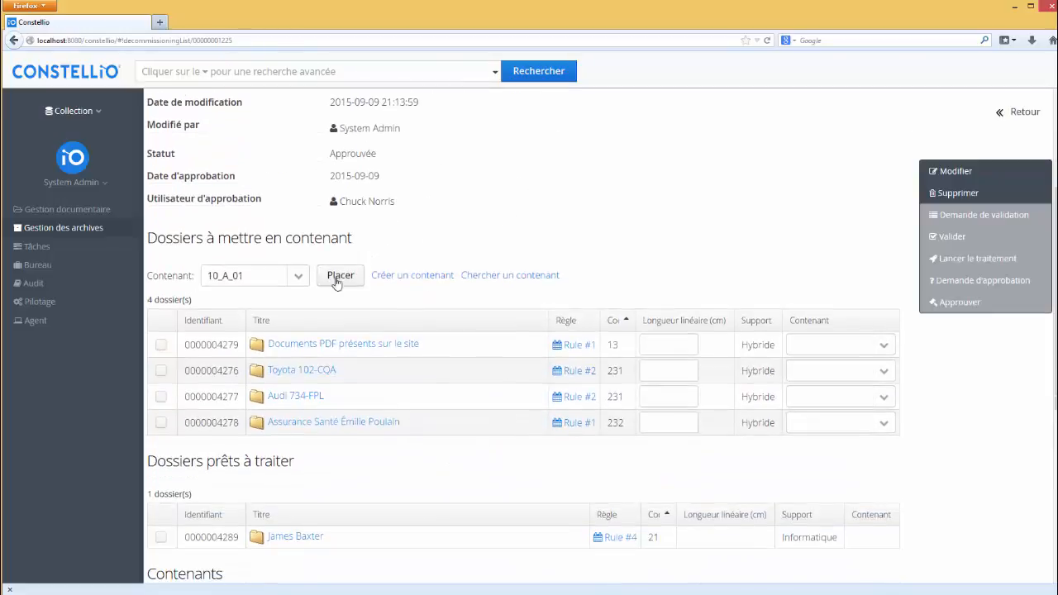
pyautogui.click(299, 278)
pyautogui.click(302, 280)
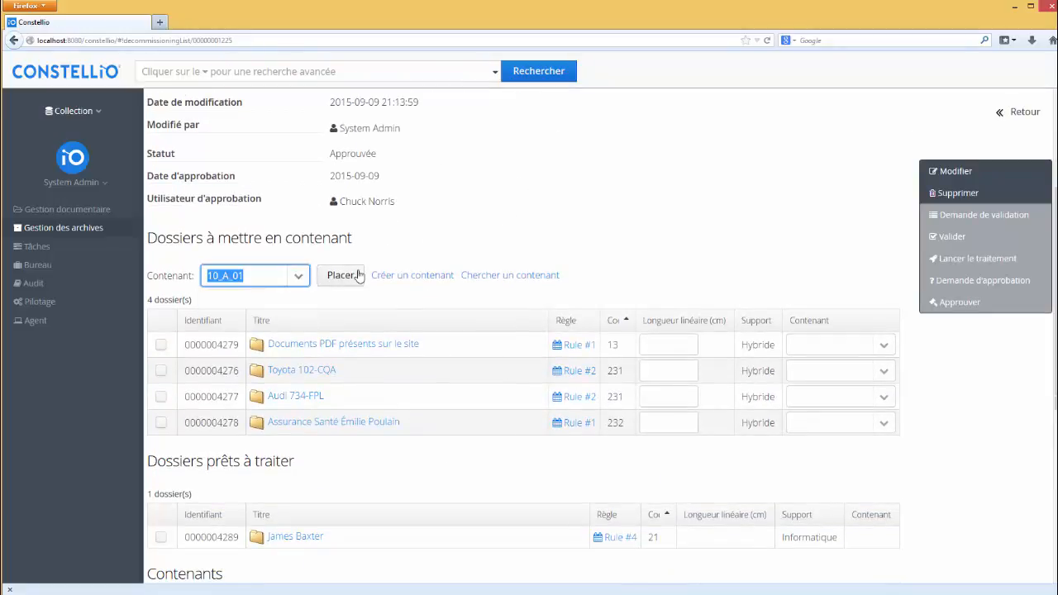
pyautogui.click(160, 345)
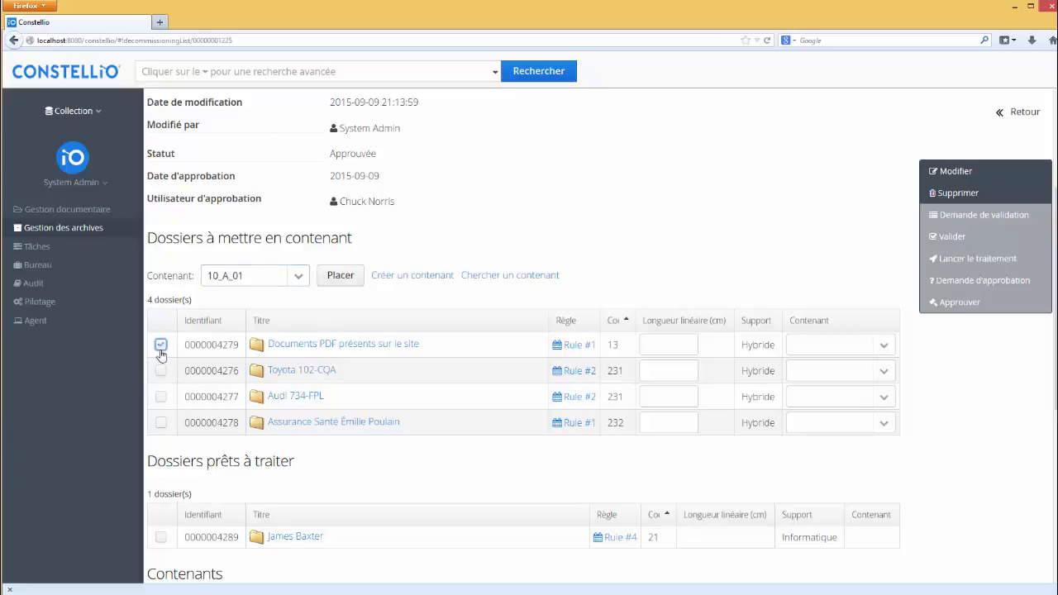
pyautogui.click(161, 370)
pyautogui.click(339, 278)
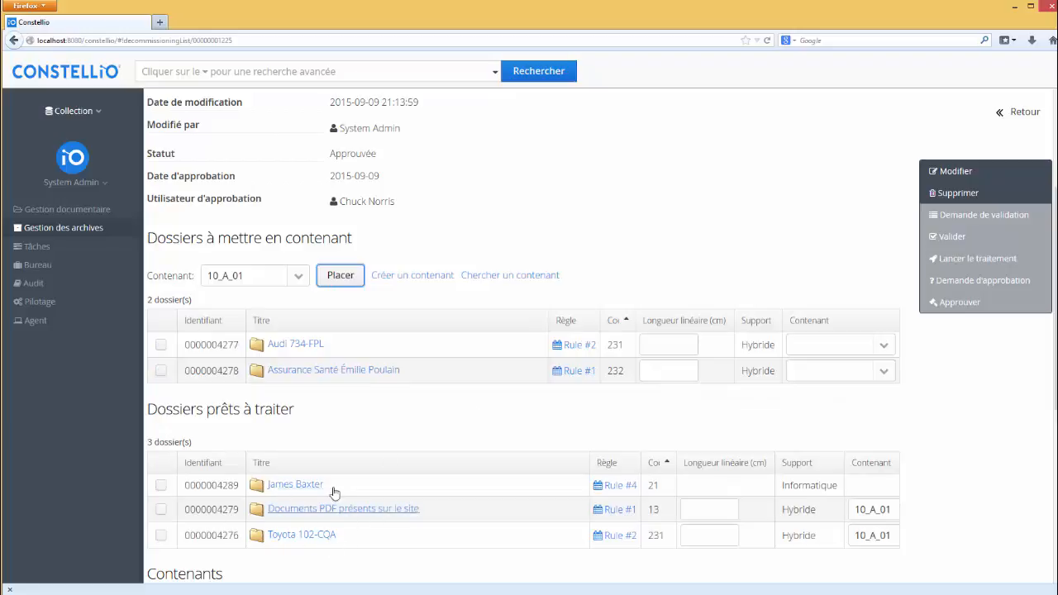
pyautogui.click(662, 373)
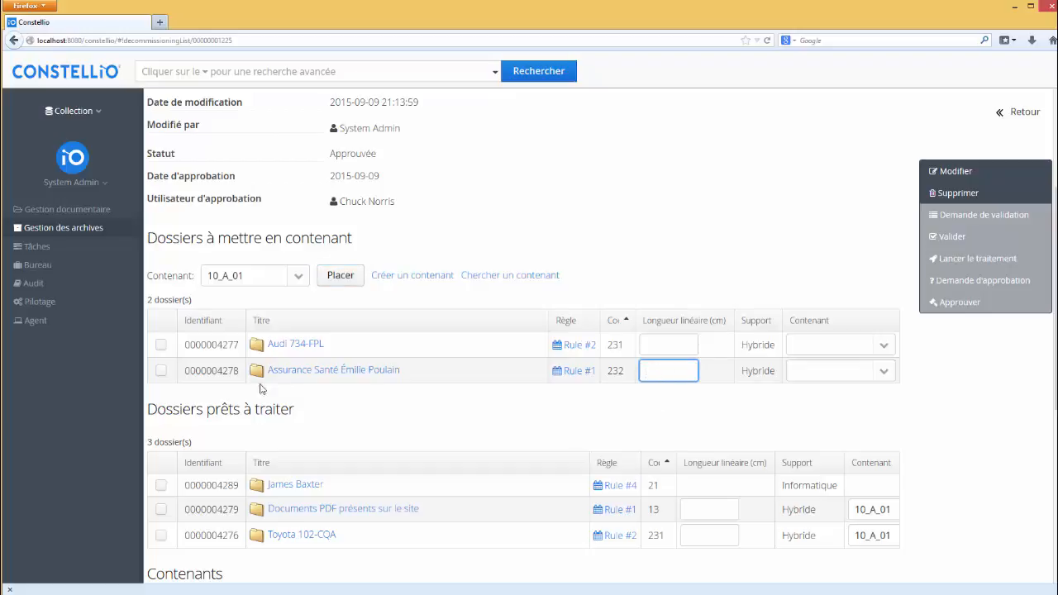
pyautogui.click(161, 345)
pyautogui.click(162, 371)
pyautogui.click(302, 278)
pyautogui.press('Down')
pyautogui.press('Return')
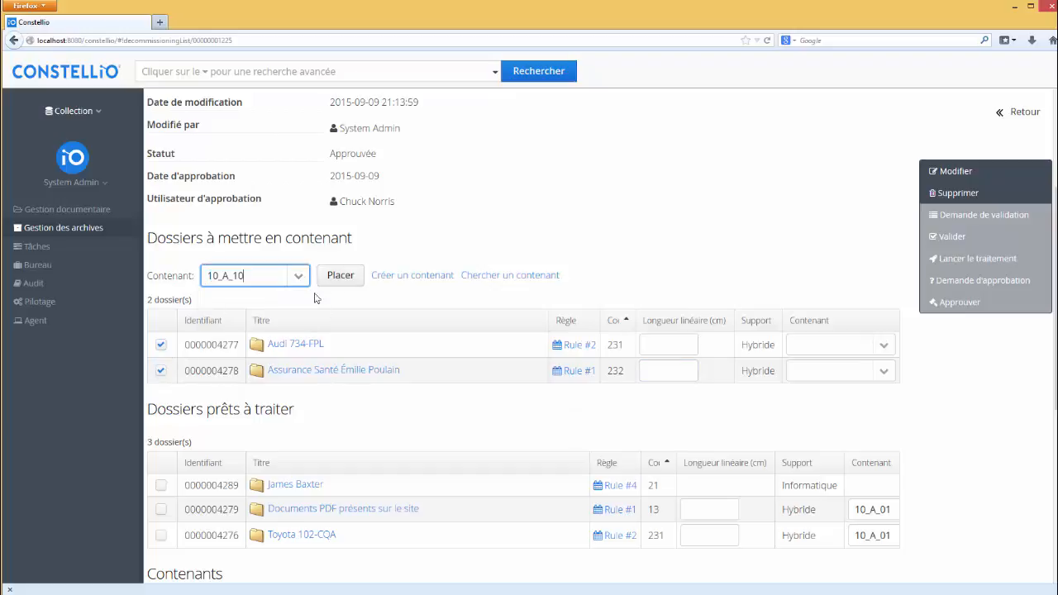
pyautogui.click(347, 279)
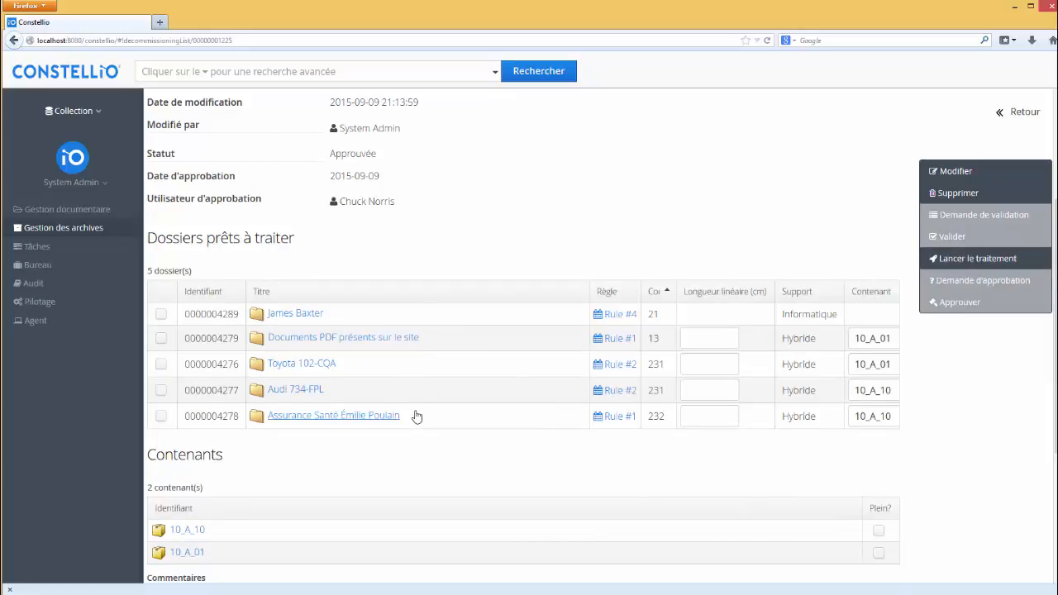
pyautogui.scroll(-3, 414, 415)
pyautogui.scroll(4, 408, 421)
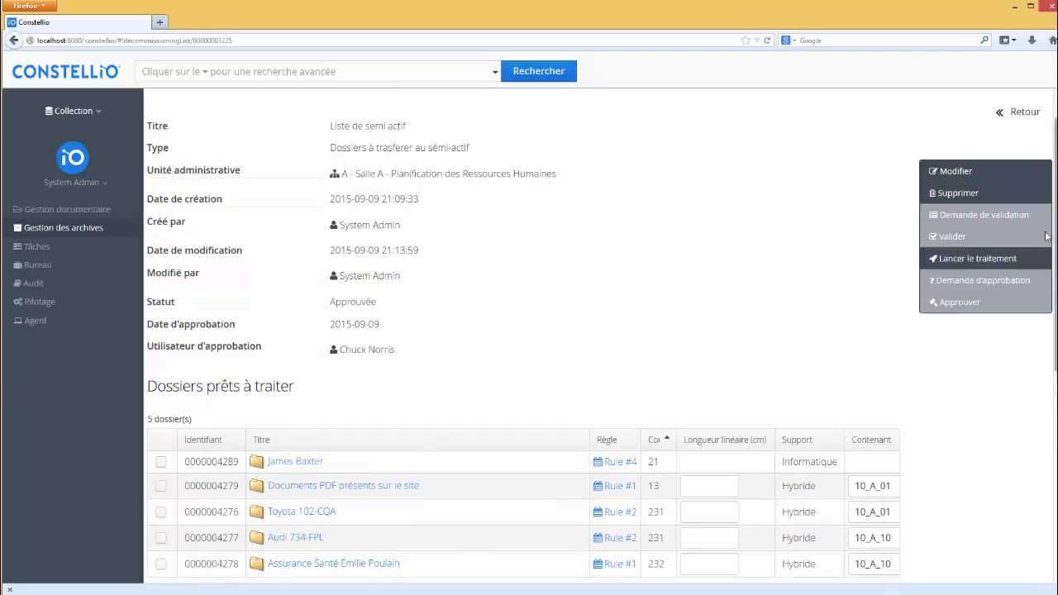
# - Launch processing of Liste de semi actif, confirm with Oui, and review the five processed folders
pyautogui.click(977, 260)
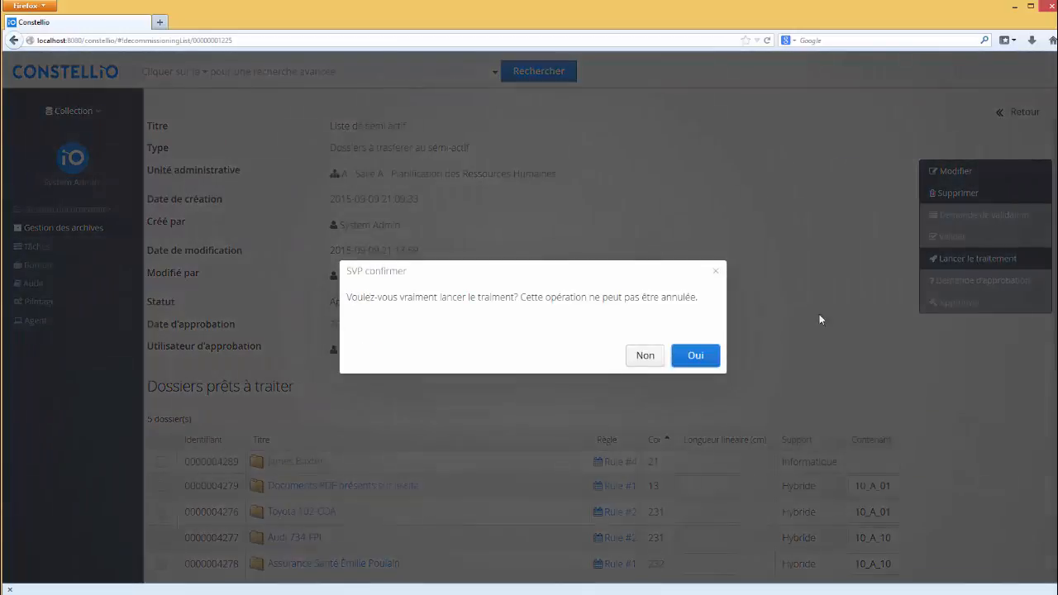
pyautogui.click(693, 362)
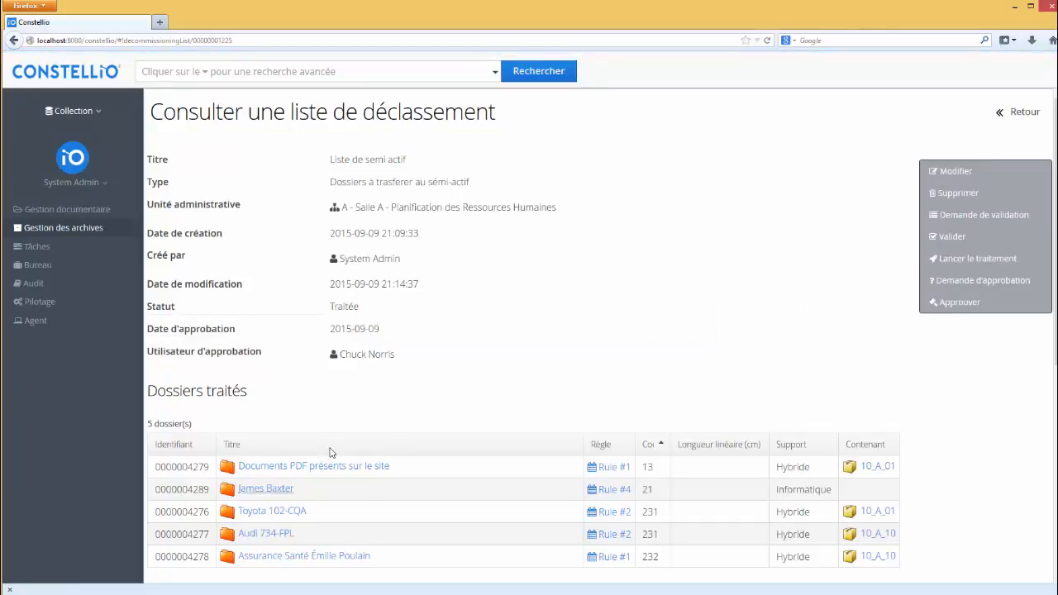
pyautogui.scroll(-3, 832, 393)
pyautogui.scroll(-1, 832, 392)
pyautogui.scroll(3, 828, 410)
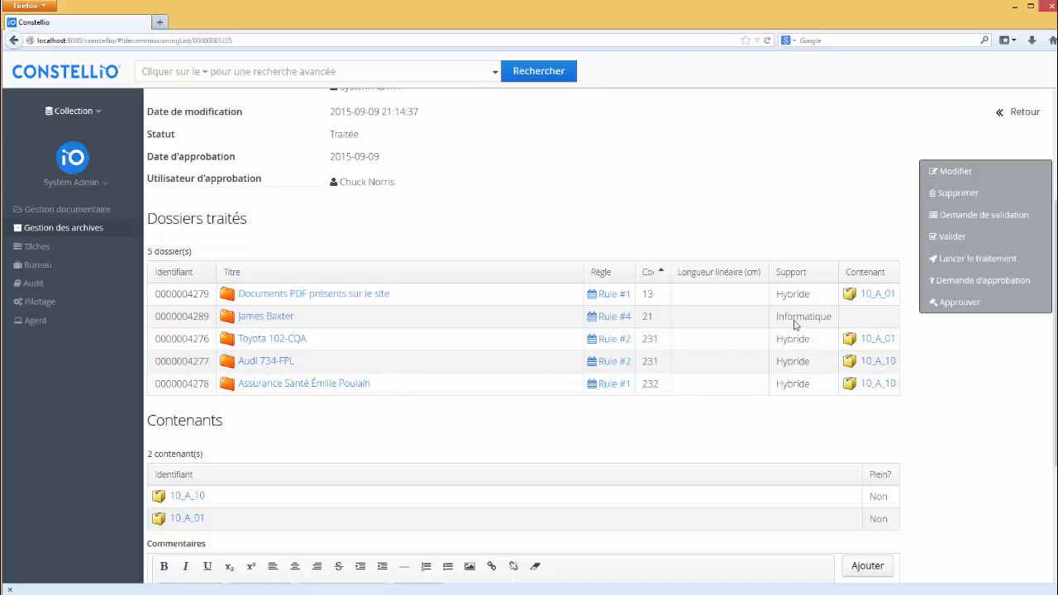
pyautogui.scroll(-4, 401, 401)
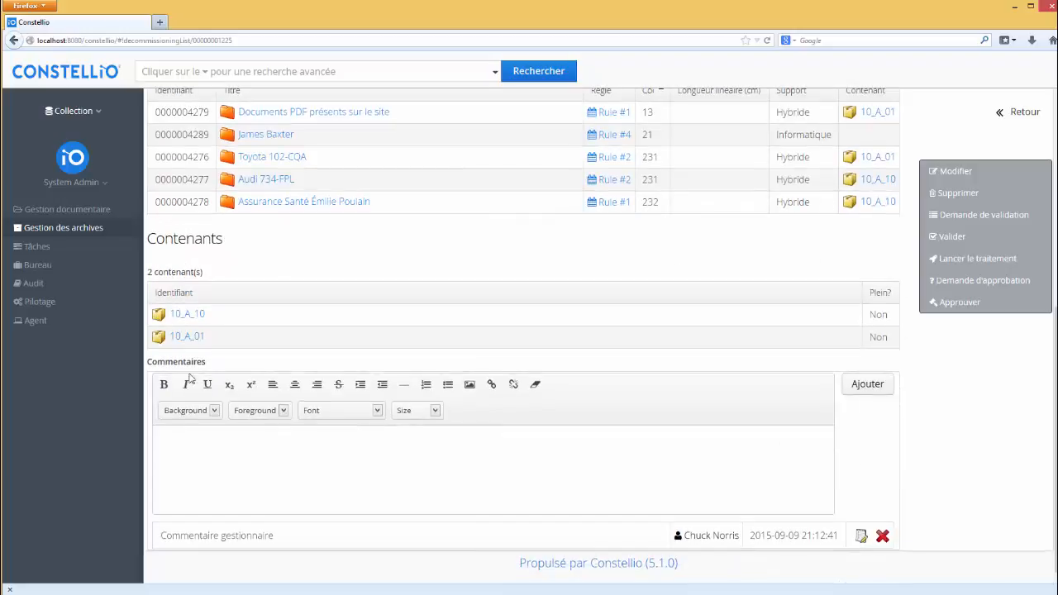
# - Open container 10_A_10, view its Transfer.pdf bordereau listing the two folders, then close it
pyautogui.click(186, 315)
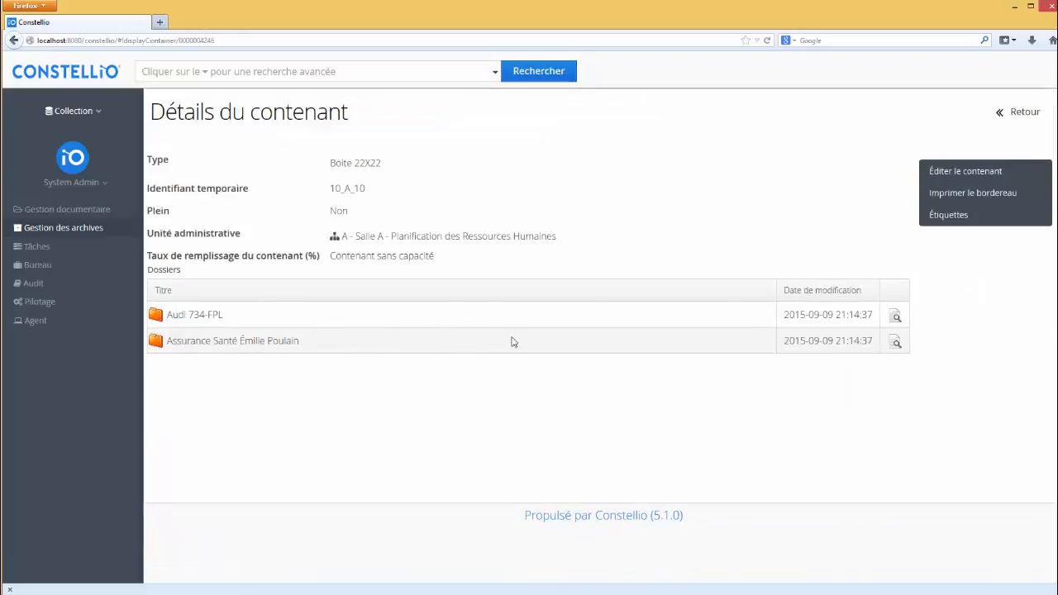
pyautogui.click(968, 192)
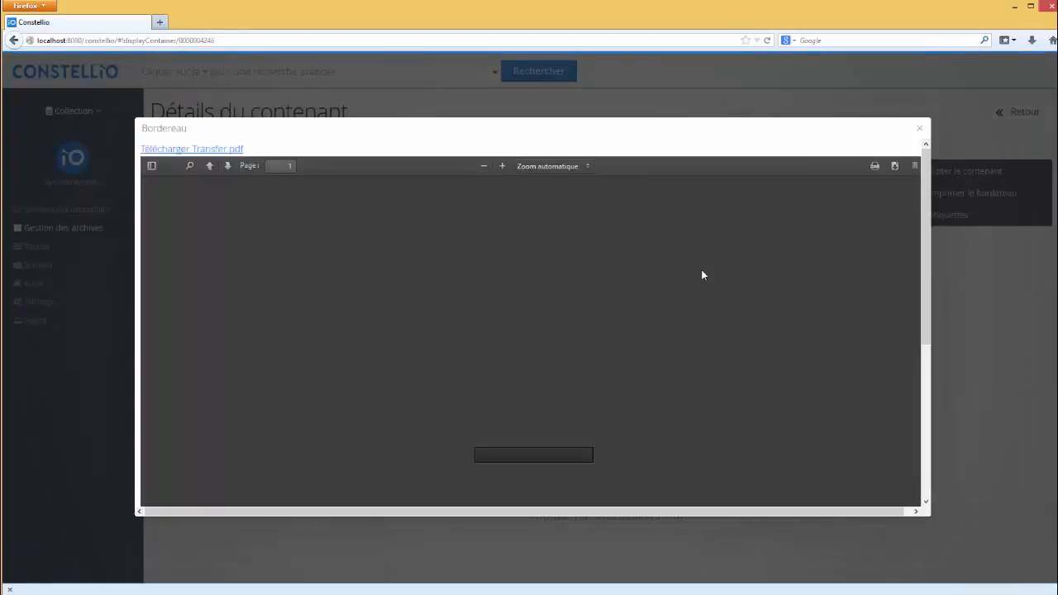
pyautogui.scroll(-6, 614, 325)
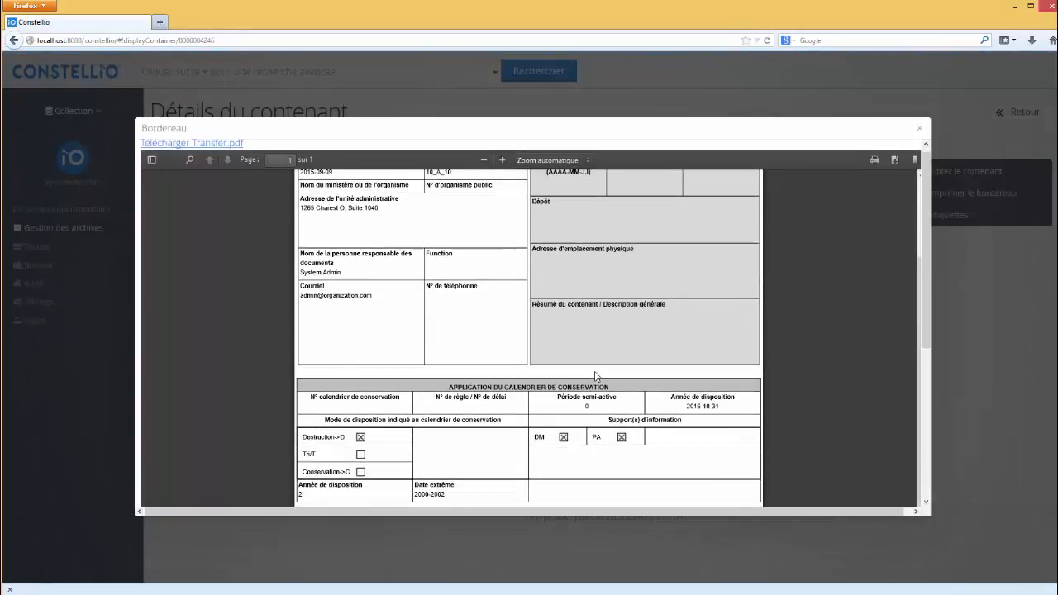
pyautogui.scroll(3, 649, 348)
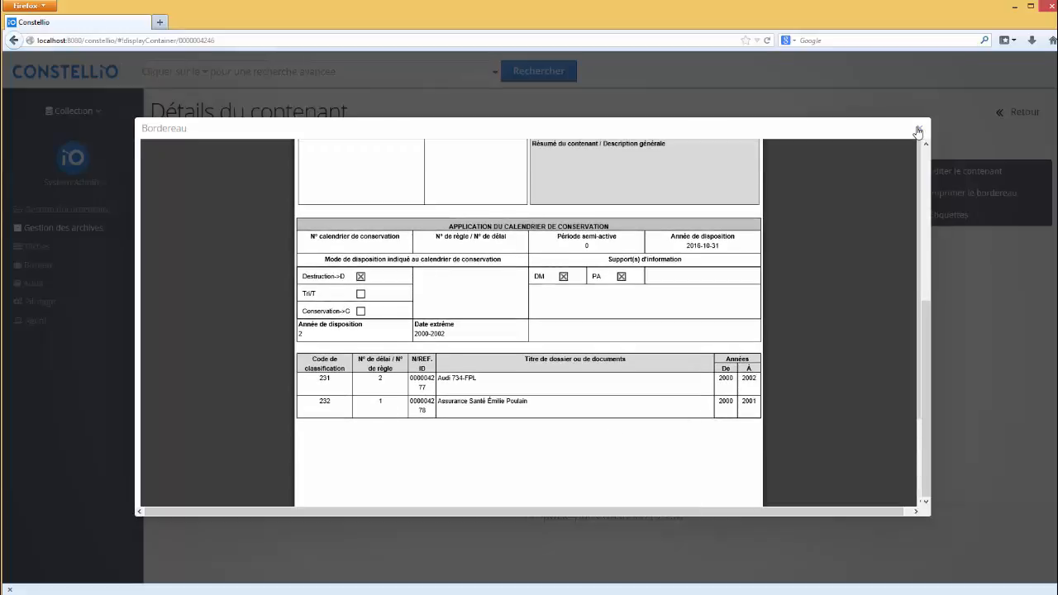
pyautogui.click(919, 129)
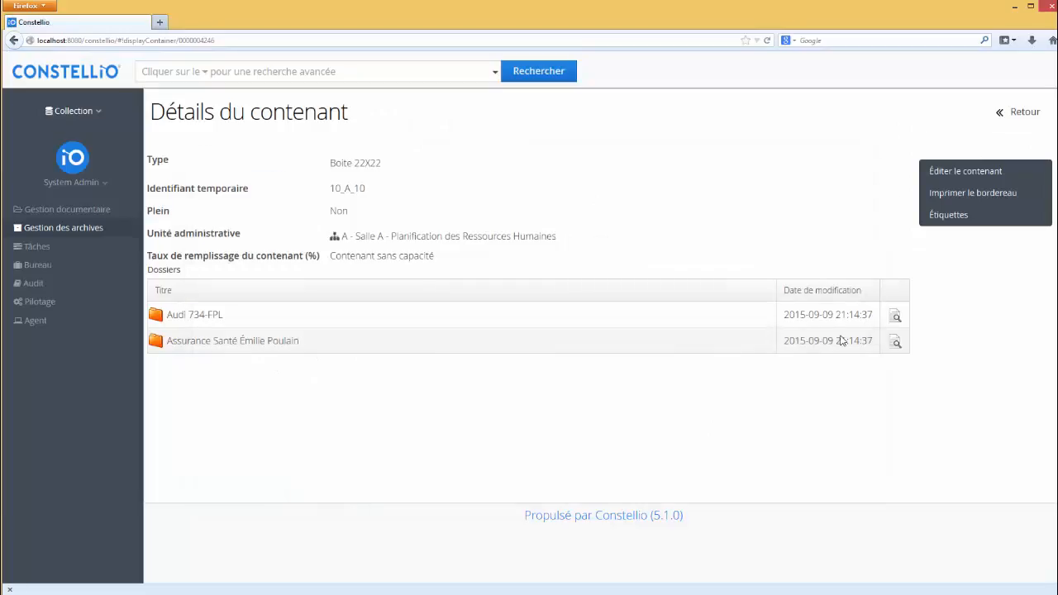